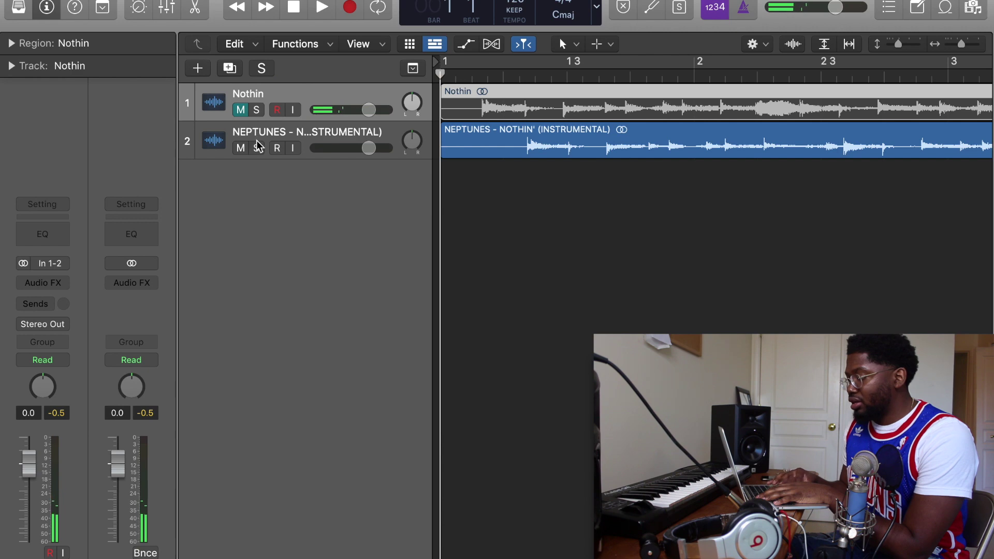
Solo the NEPTUNES instrumental track, enable Flex and set the track's flex mode to Slicing
left_click(256, 148)
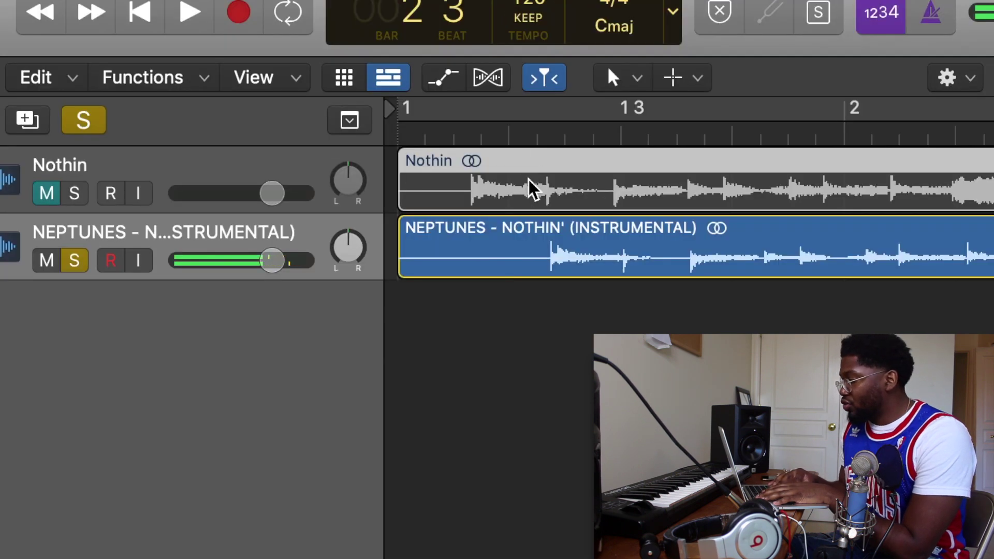
key("super+Left")
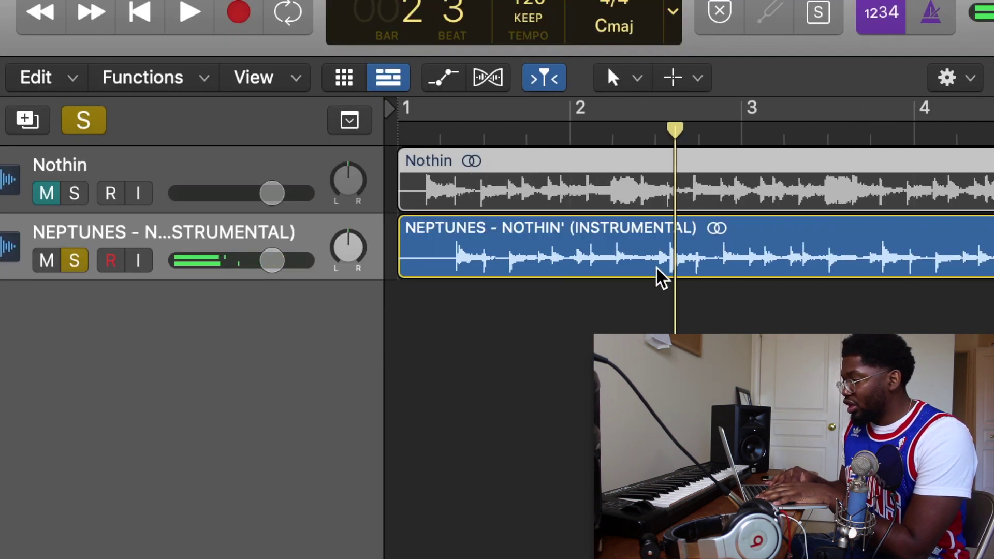
left_click(485, 81)
left_click(222, 343)
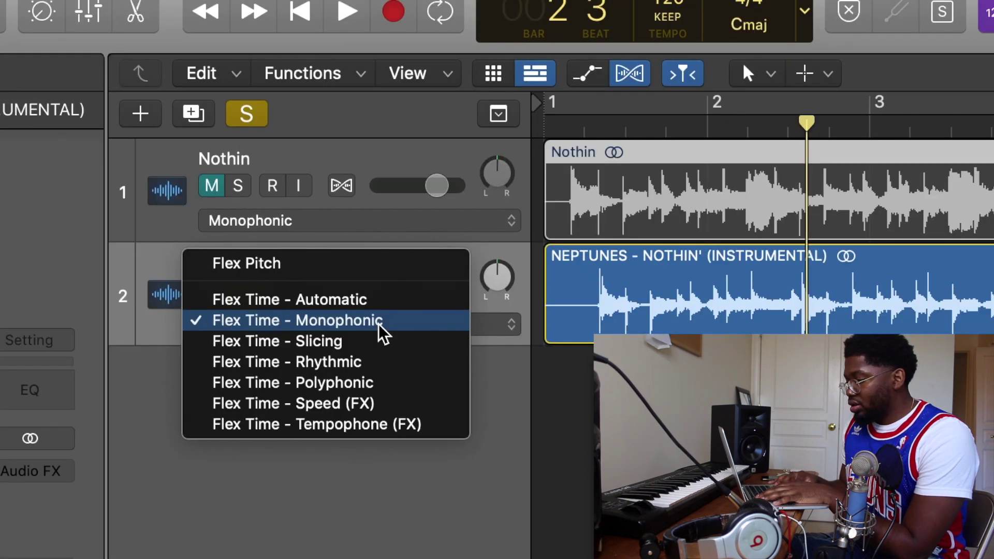
left_click(345, 347)
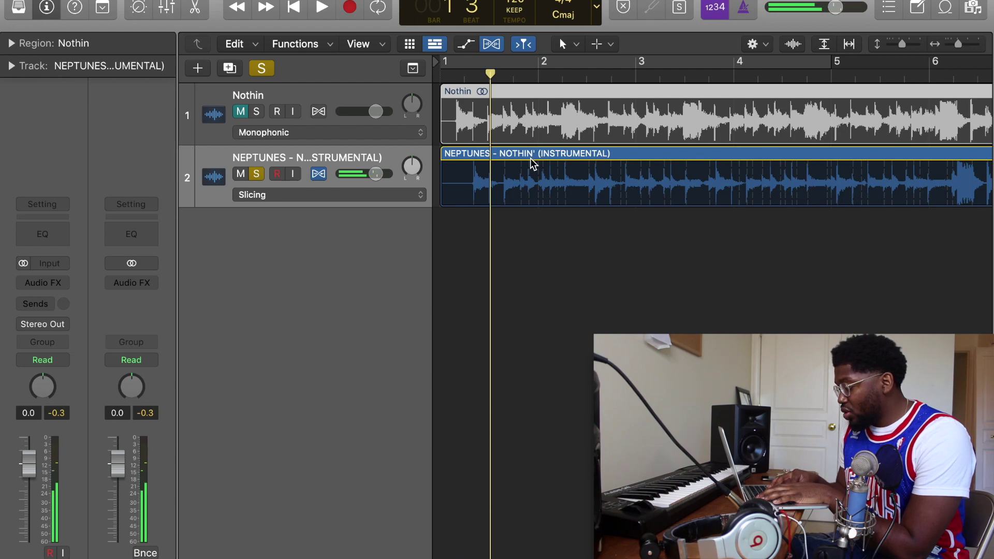
Place a flex marker on the first audible hit at the start of the instrumental region
key("super+Right")
key("super+Right")
key("super+Right")
key("super+Right")
key("super+Right")
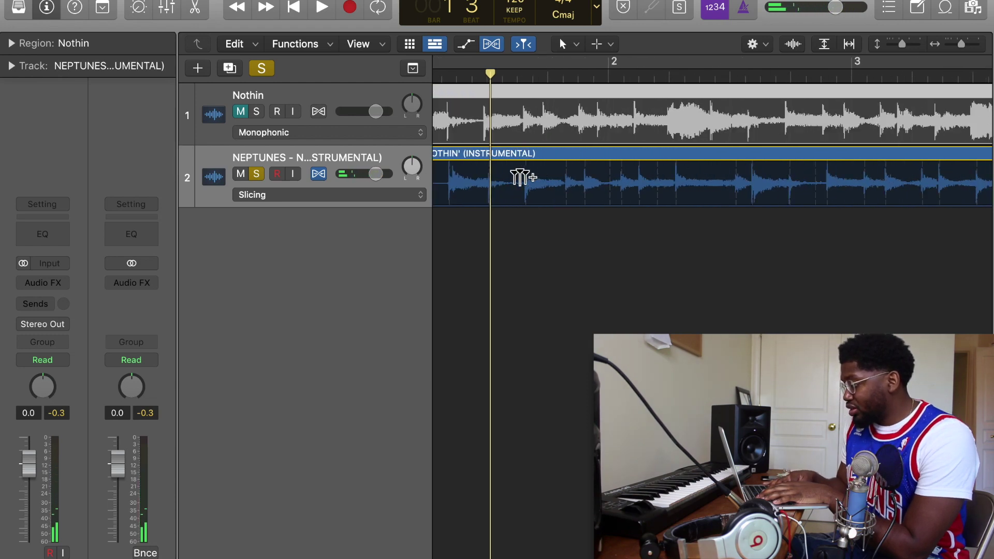
key("super+Right")
key("super+Right")
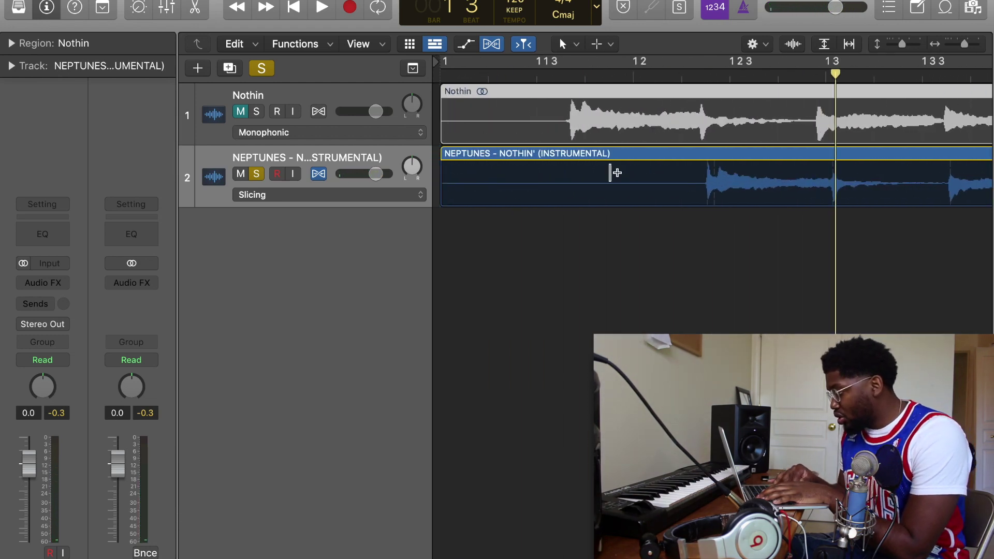
key("Return")
key("space")
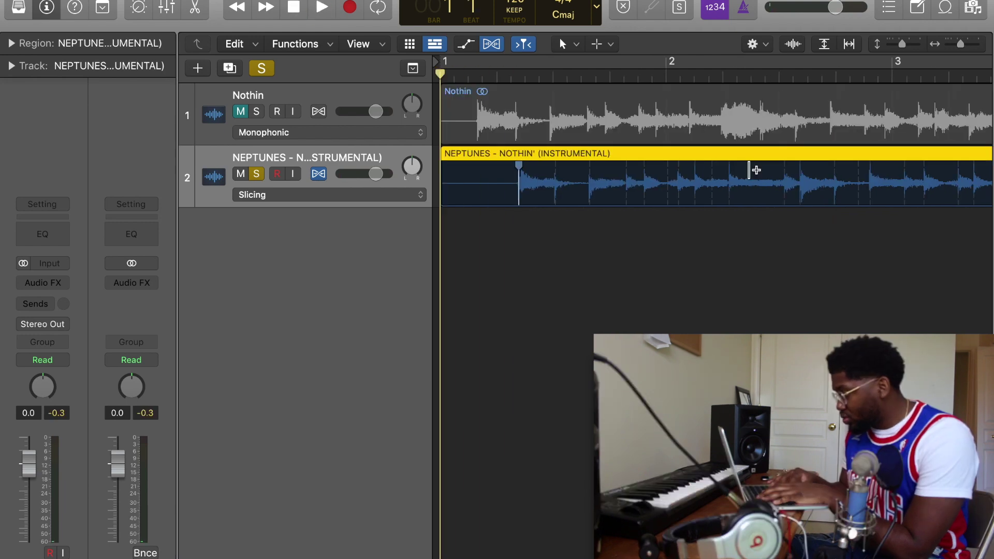
Play the instrumental to find the loop's end and place a second flex marker around bar 6, beat 2
key("space")
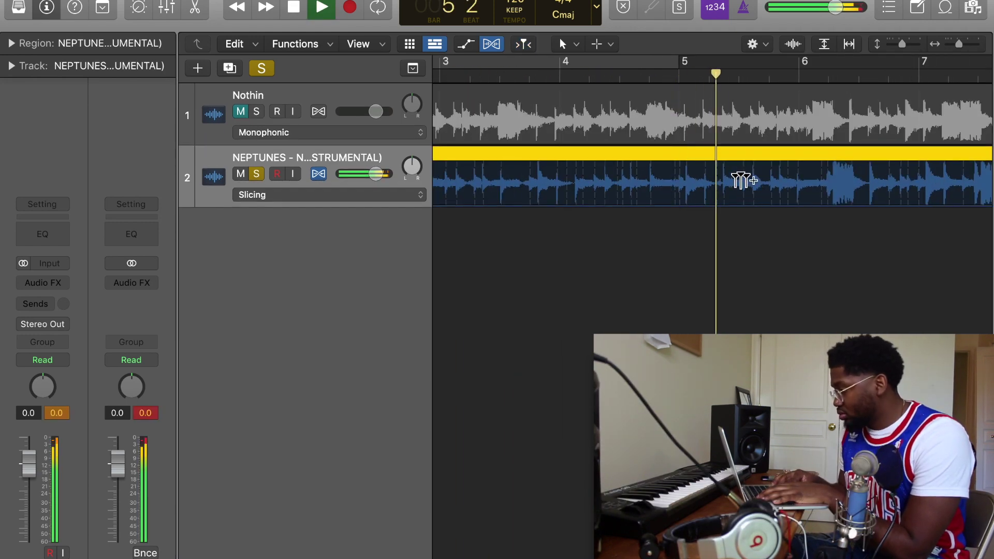
scroll(713, 165, "up", 5)
scroll(712, 164, "right", 5)
key("space")
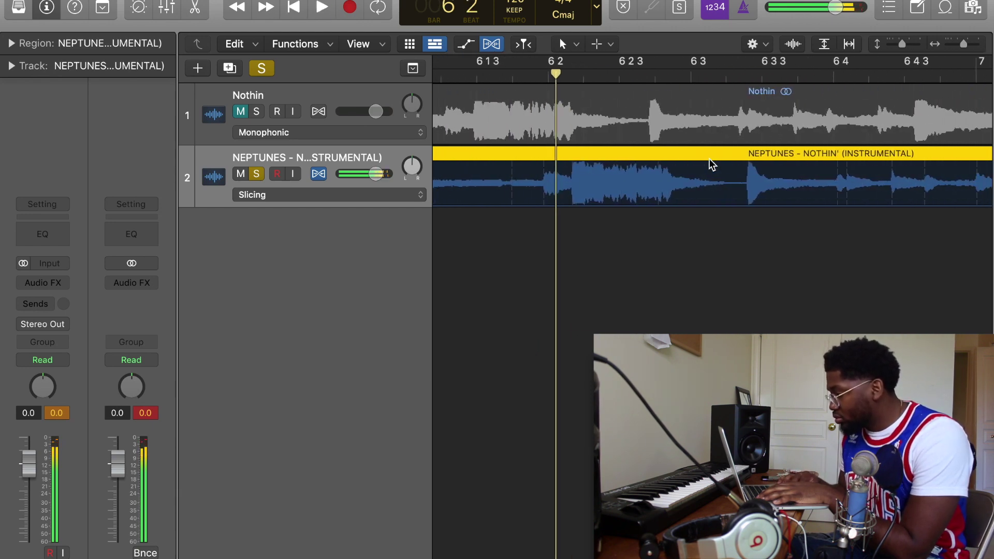
left_click(527, 173)
key("Return")
key("space")
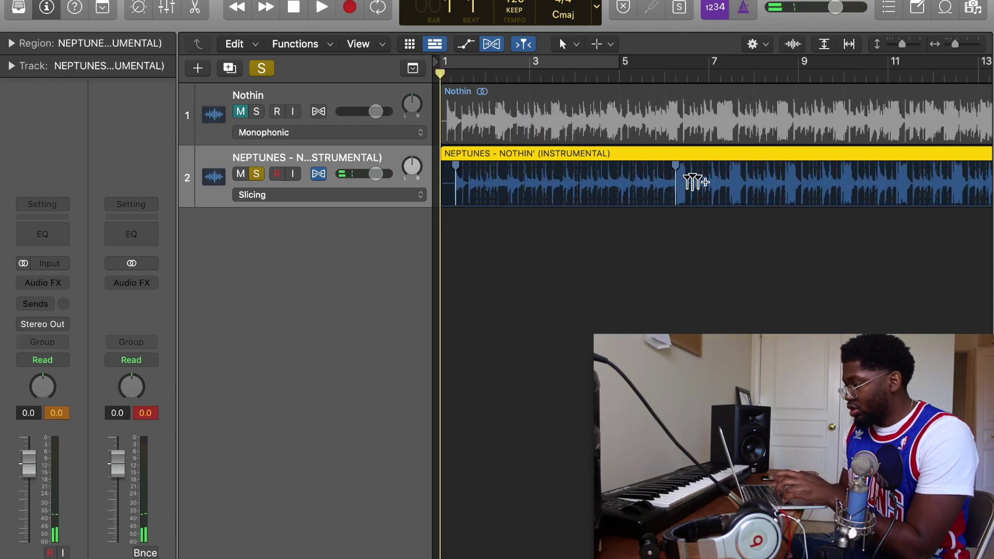
Slice the instrumental region at its flex markers and move the middle slice to a new track below, starting at bar 1
right_click(694, 163)
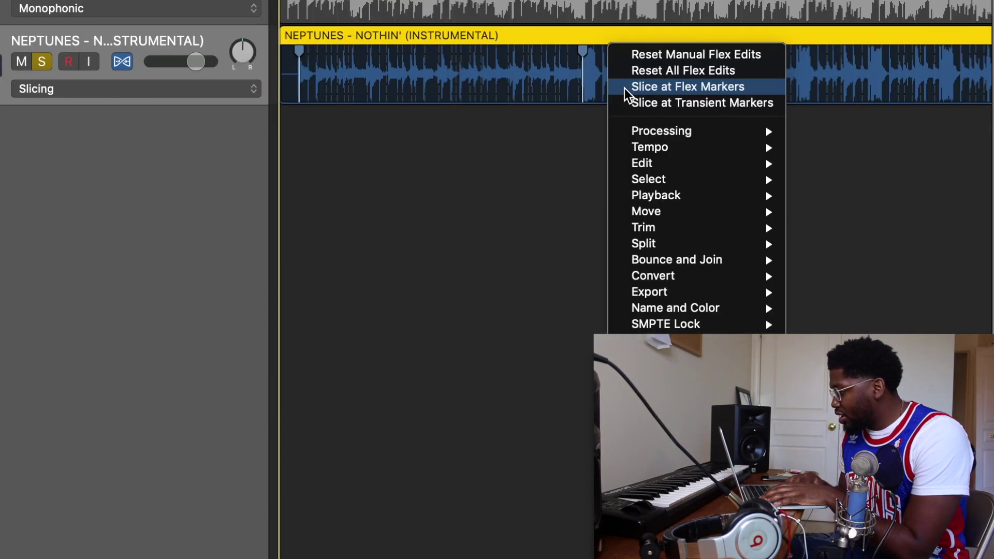
left_click(705, 194)
left_click_drag(430, 37, 397, 126)
Mute the original instrumental track and set the flex mode of the Audio 3 track to Speed (FX)
left_click(297, 63)
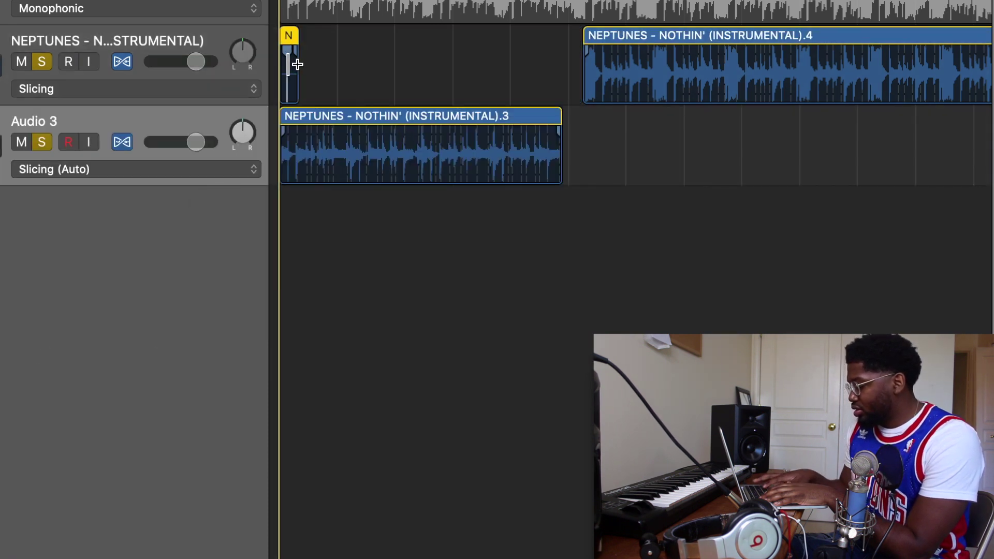
left_click(22, 61)
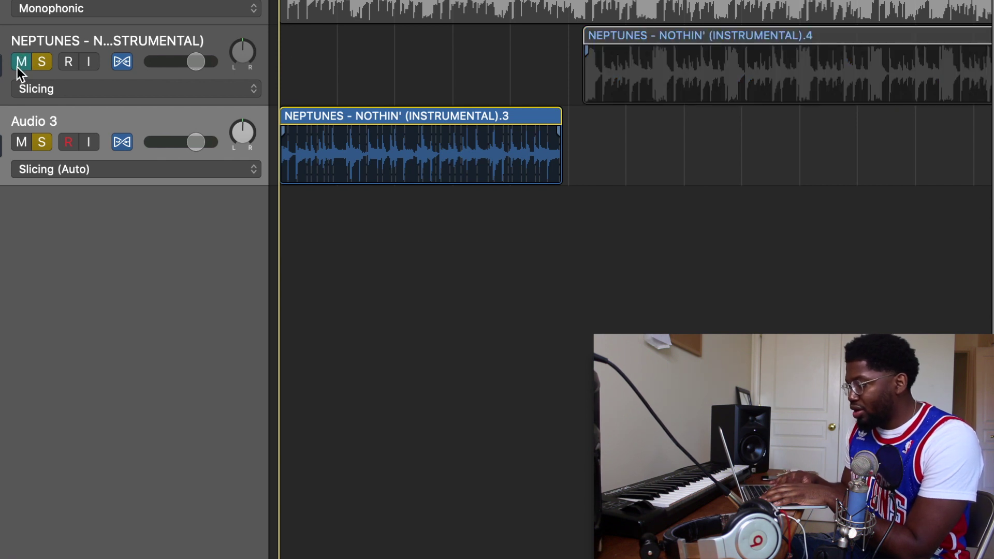
left_click(174, 174)
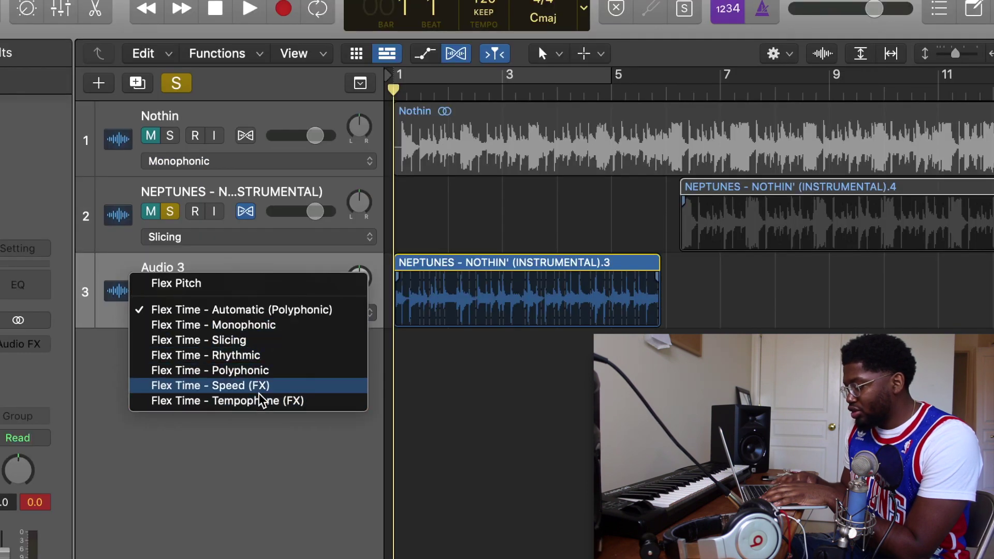
left_click(260, 392)
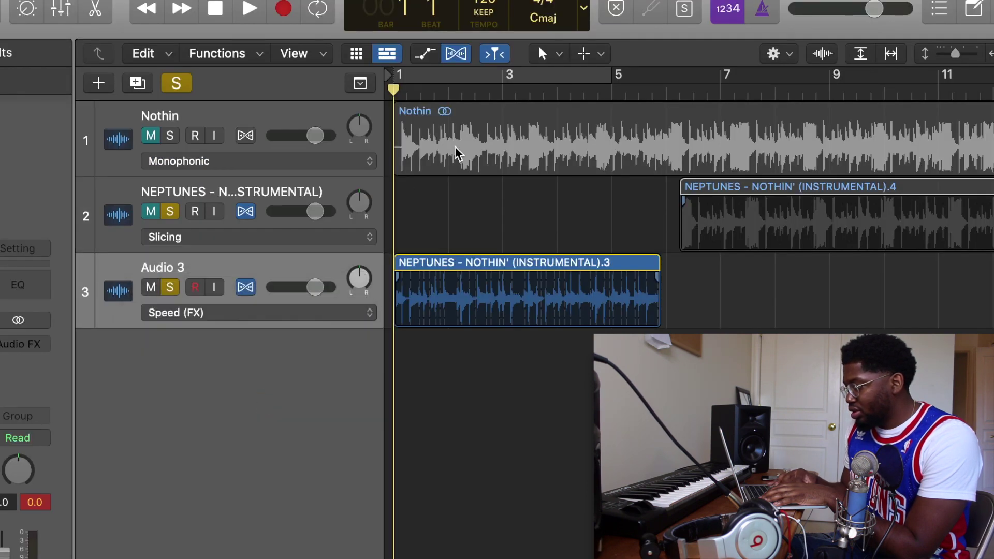
Turn on the cycle over bars 1 to 5 and time-stretch the Audio 3 region to end at bar 5
left_click(441, 82)
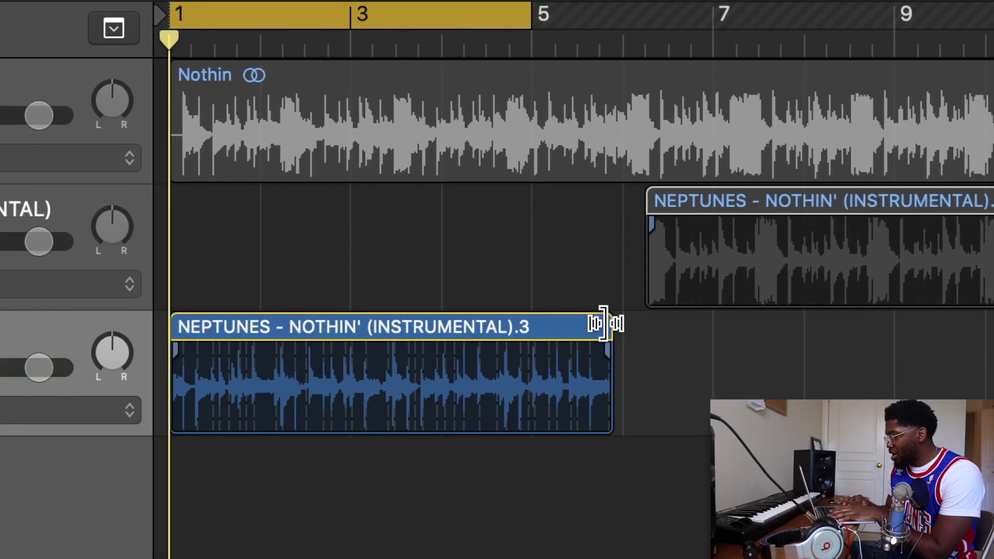
left_click_drag(656, 261, 656, 260)
left_click_drag(657, 324, 583, 325)
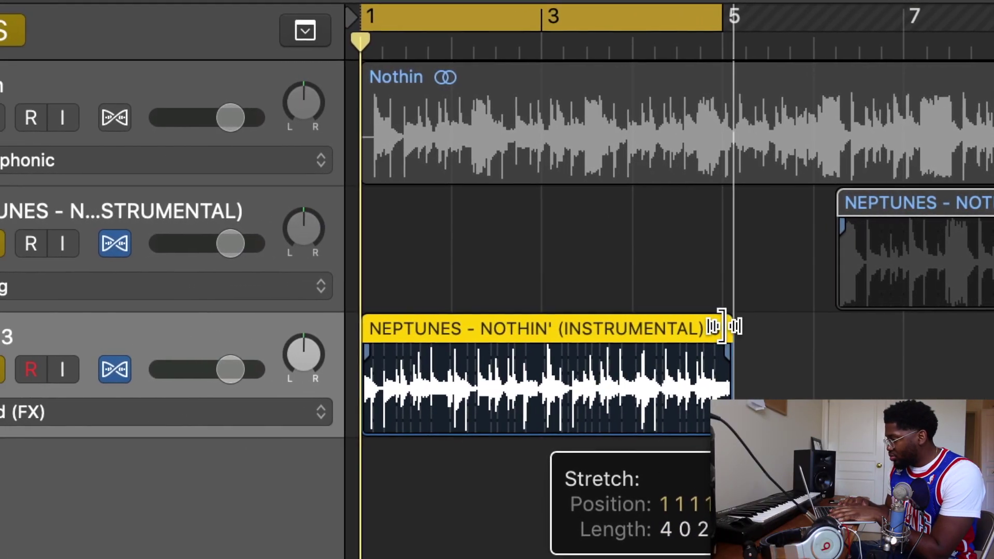
left_click_drag(722, 326, 718, 326)
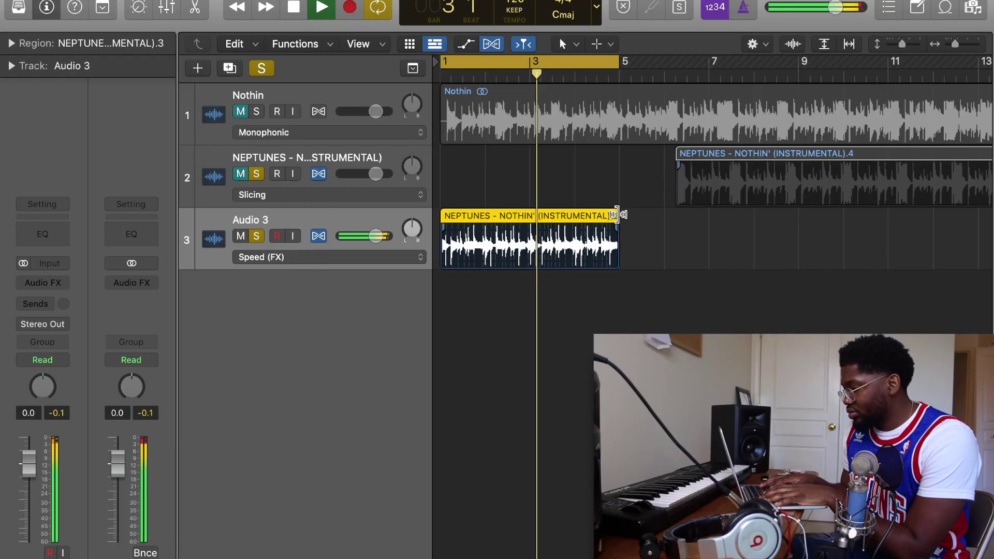
Slice the Audio 3 region at the flex marker near its end and delete the excess tail
scroll(617, 215, "up", 8)
scroll(617, 215, "left", 15)
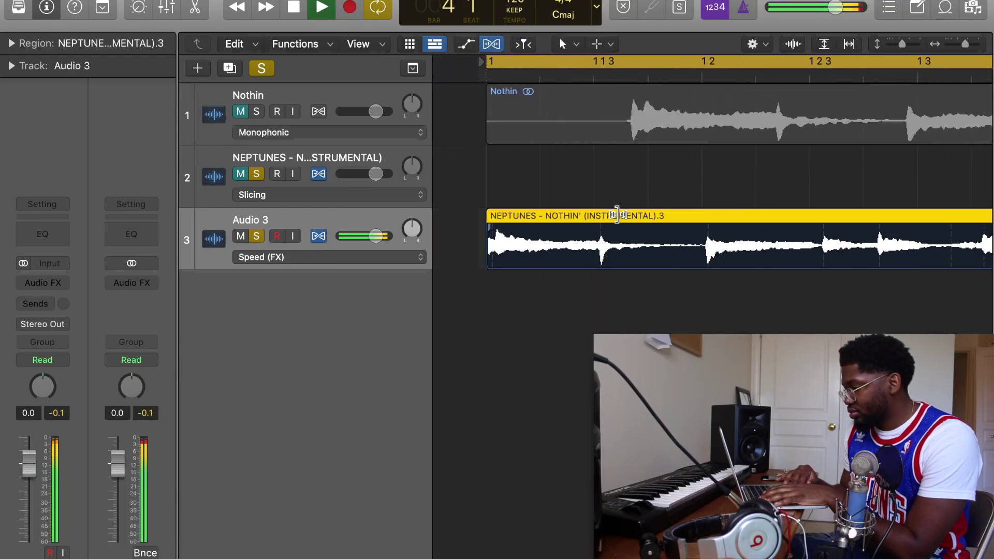
scroll(618, 215, "down", 6)
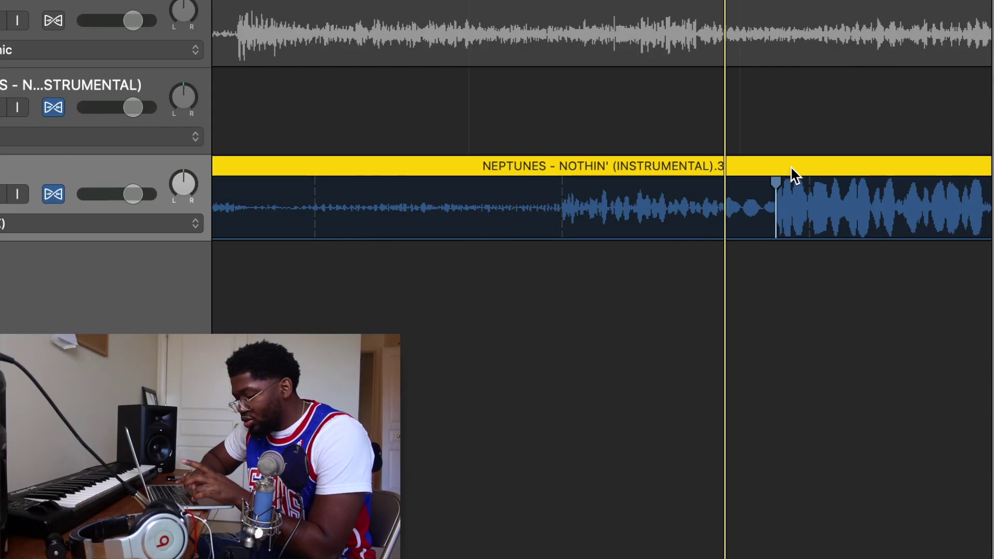
right_click(784, 176)
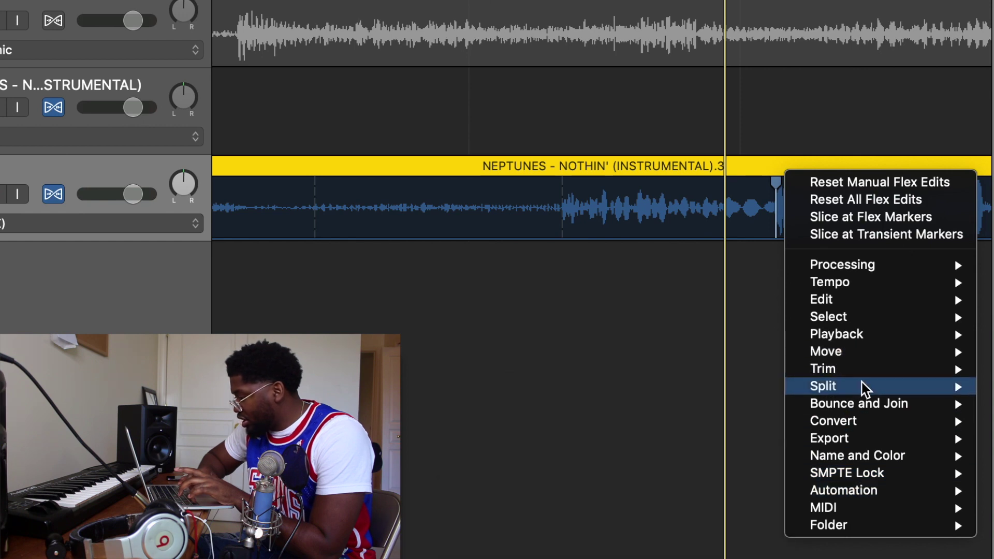
mouse_move(864, 398)
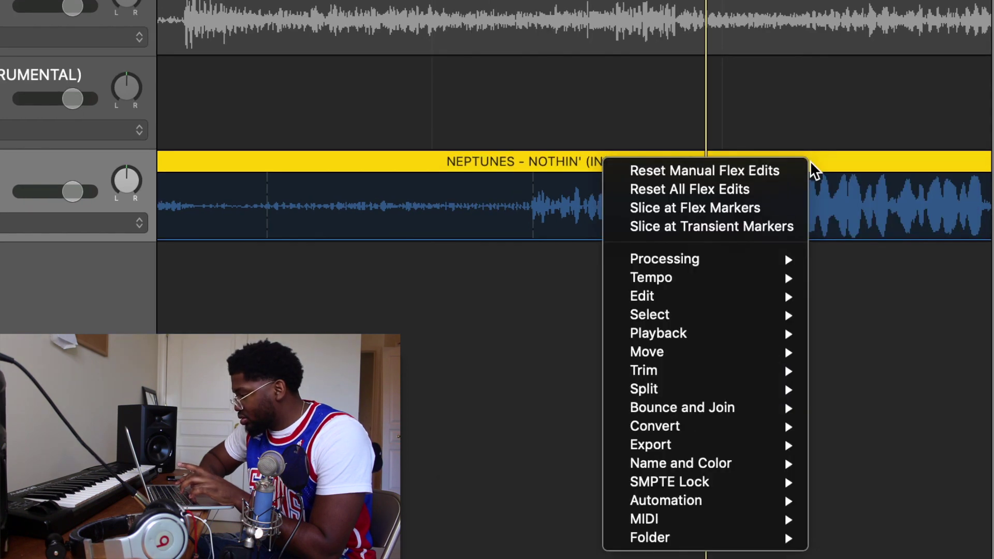
left_click(751, 211)
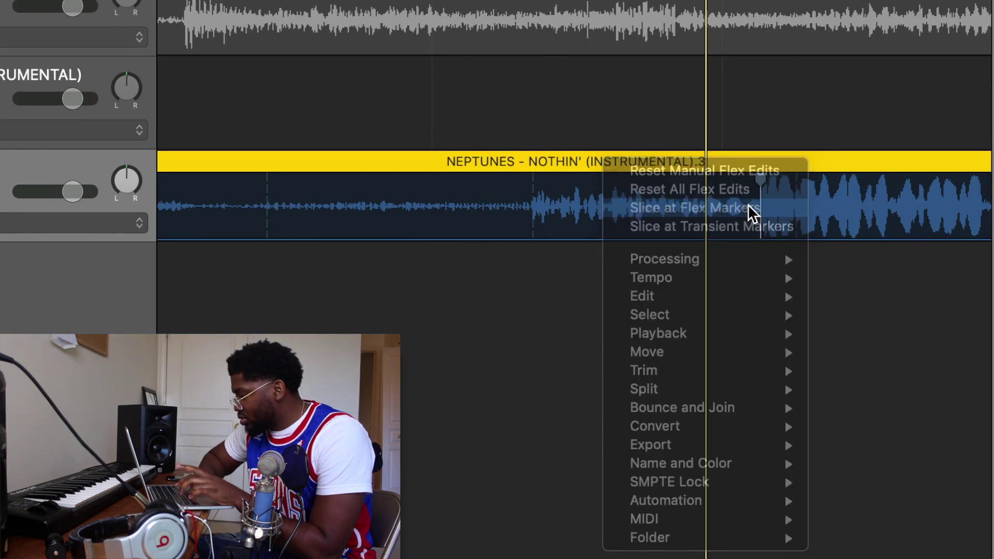
key("Delete")
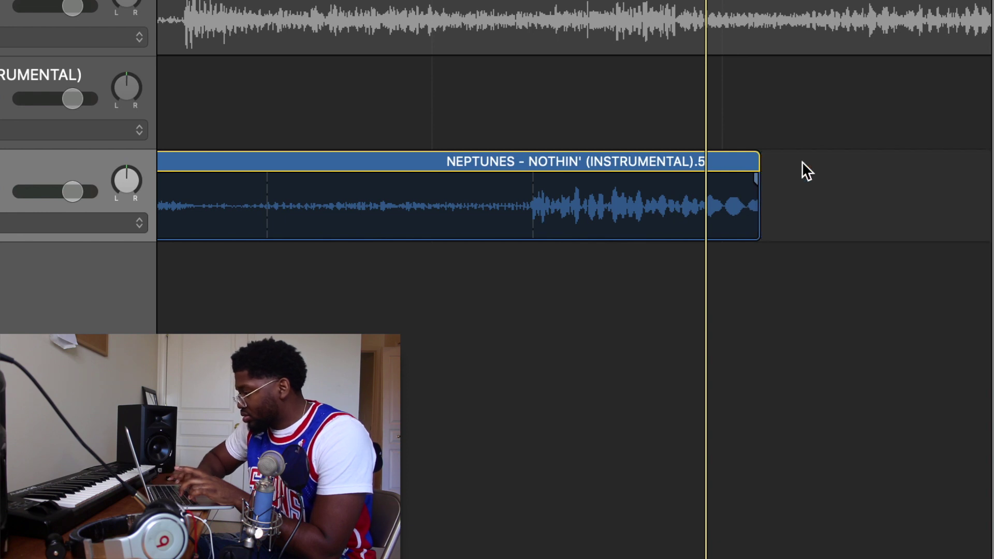
Time-stretch the trimmed Audio 3 region to end at bar 5 and play the cycled loop
key("super+Left")
key("super+Left")
key("super+Left")
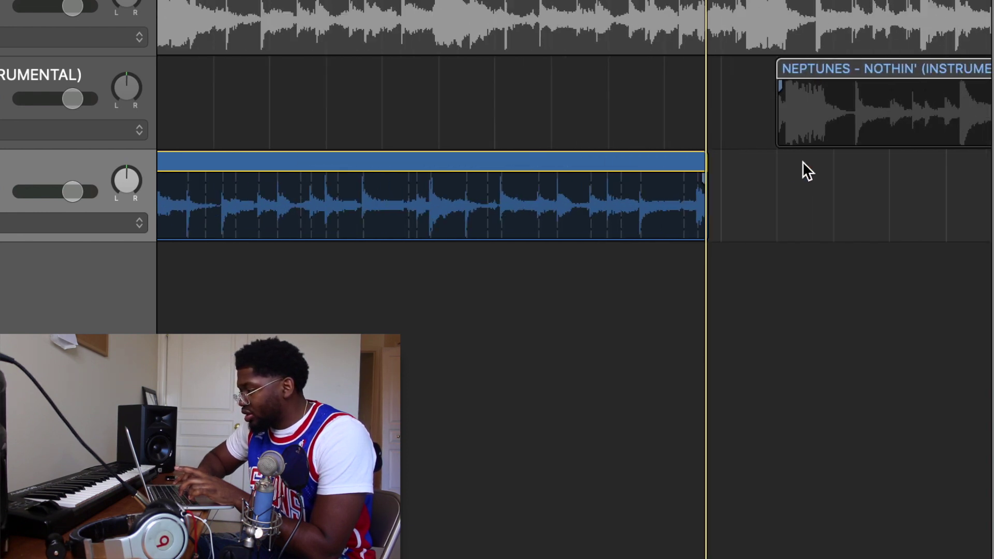
key("super+Left")
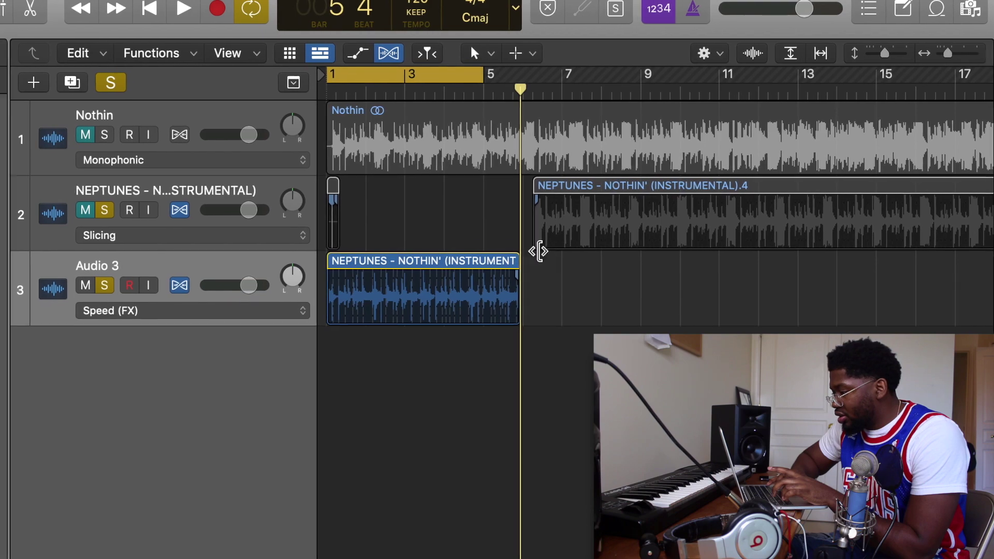
left_click_drag(526, 254, 589, 253)
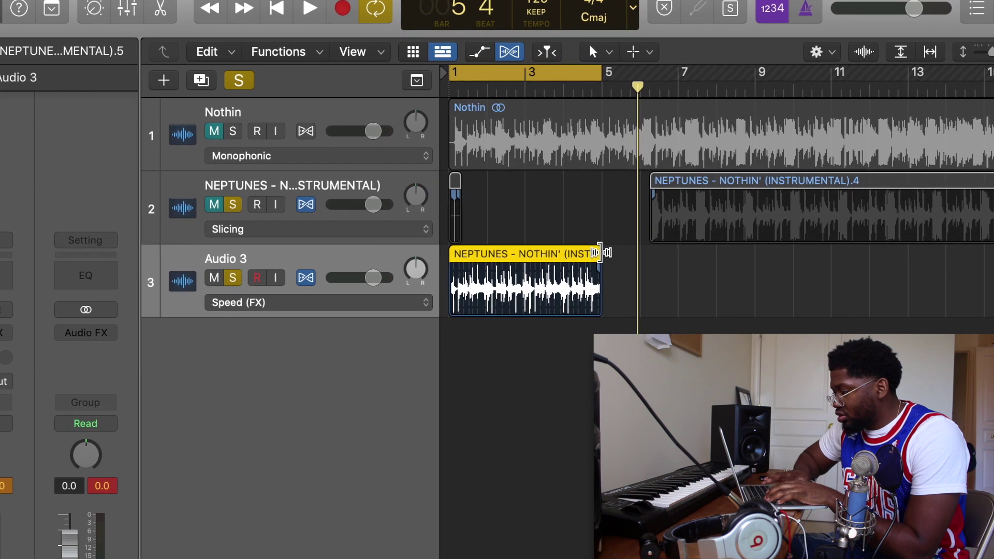
key("space")
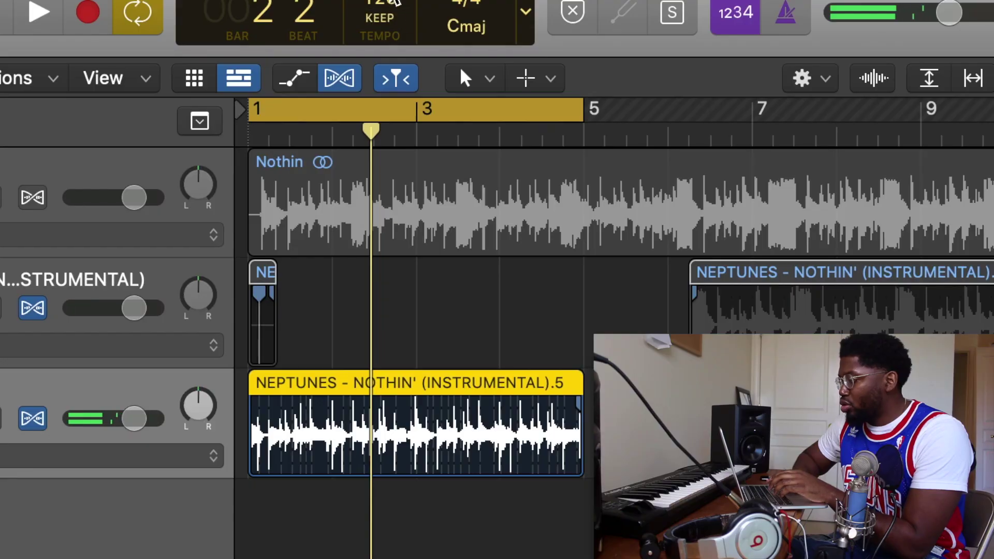
Set the project tempo to 110 and play the loop at the new speed
type("110")
key("Return")
key("space")
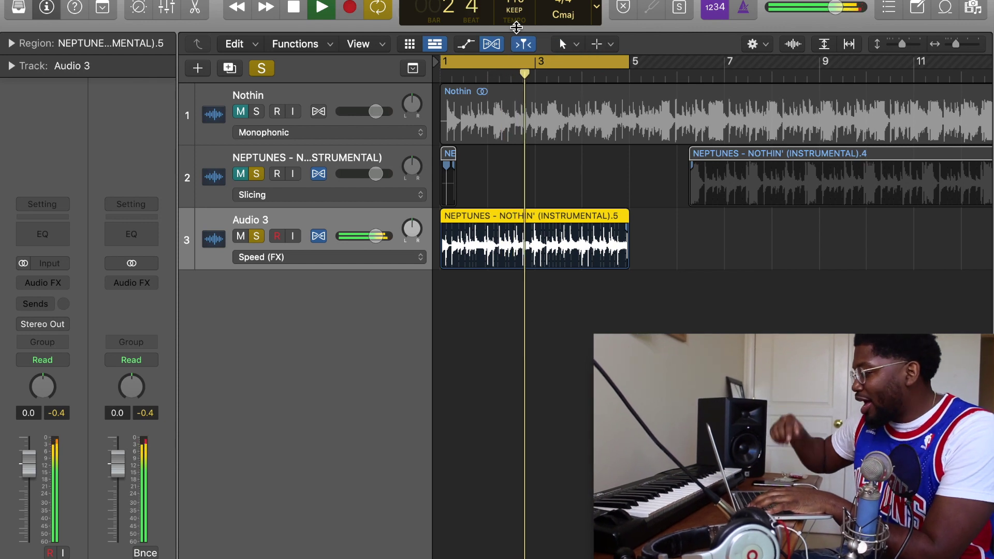
key("space")
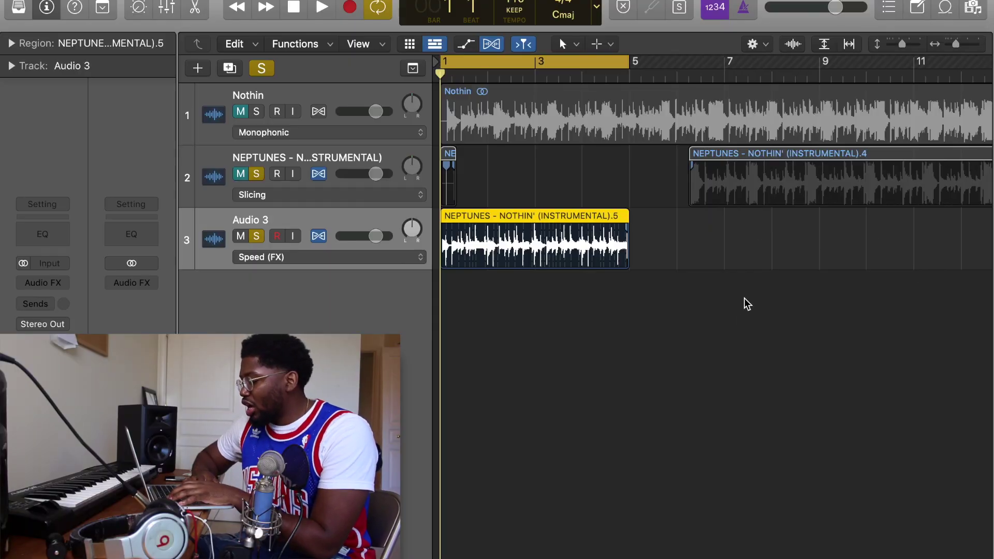
Add [Kick] Hitter.wav from the Kicks folder of the 11 01 DaBaby Kit as a new drum machine instrument track
key("f")
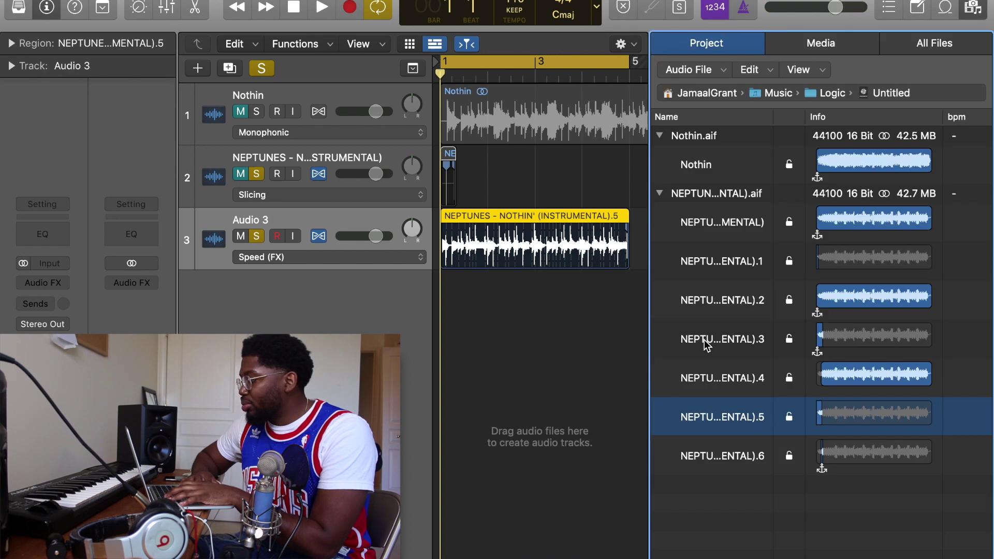
left_click(933, 43)
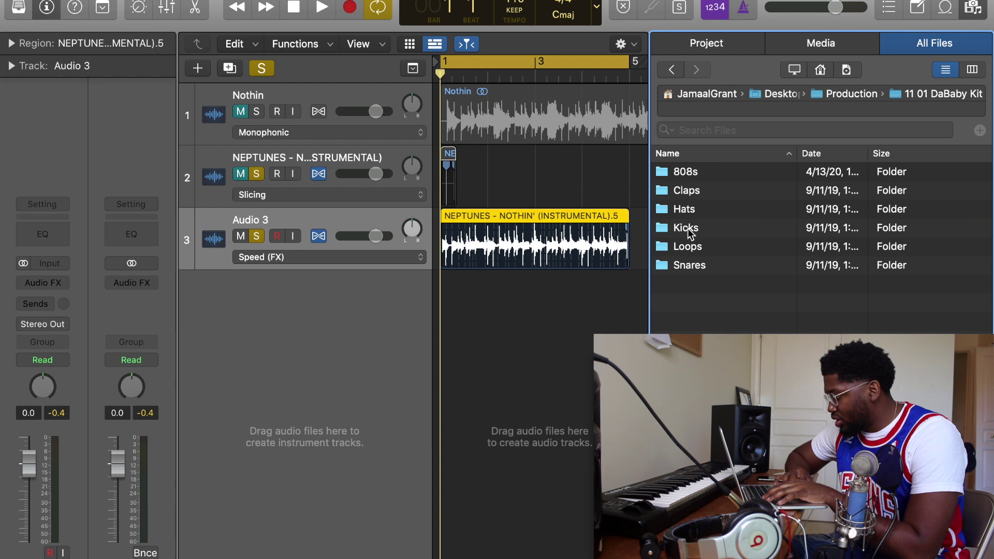
double_click(686, 228)
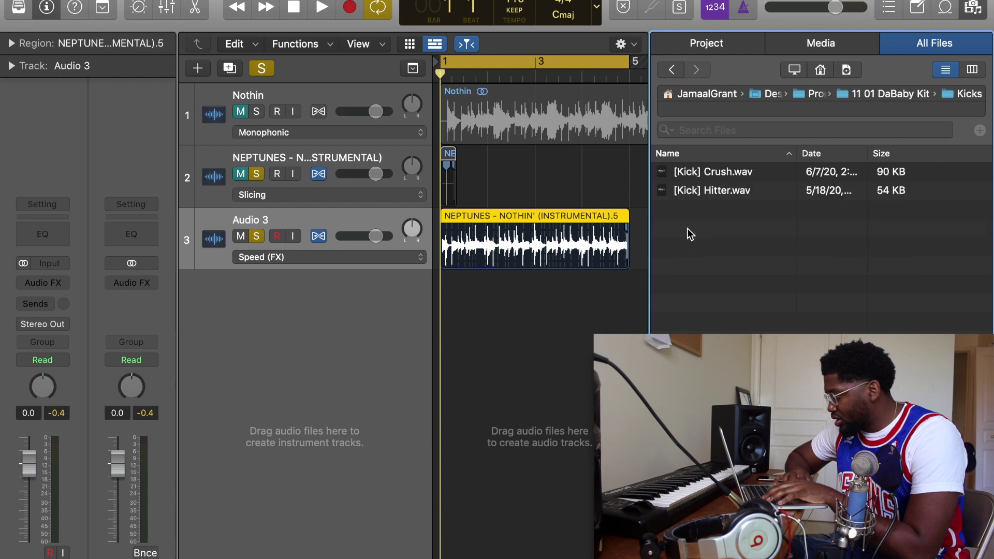
left_click_drag(721, 195, 368, 349)
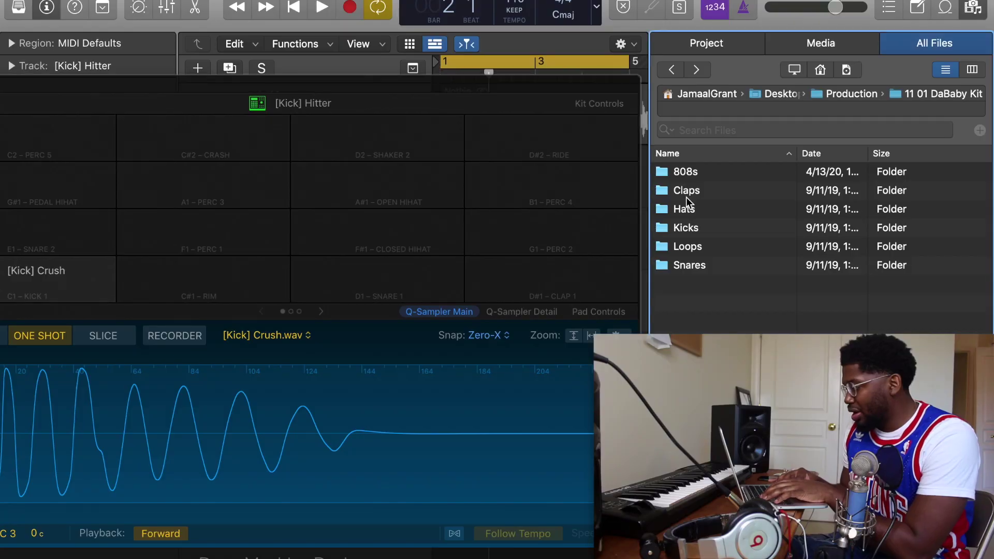
Load HOT GIRL CLAP, Nas Conga, neptunesSYMPTOM, Boom Cowbell and Baby Shaker samples onto the C#1, D1, D#1, F#1 and F1 pads
double_click(686, 194)
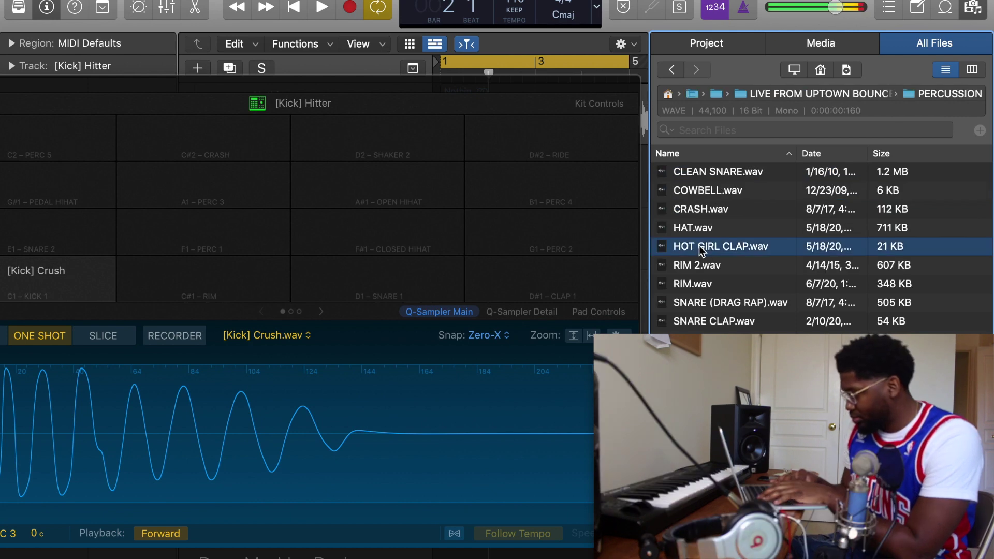
left_click_drag(699, 246, 387, 232)
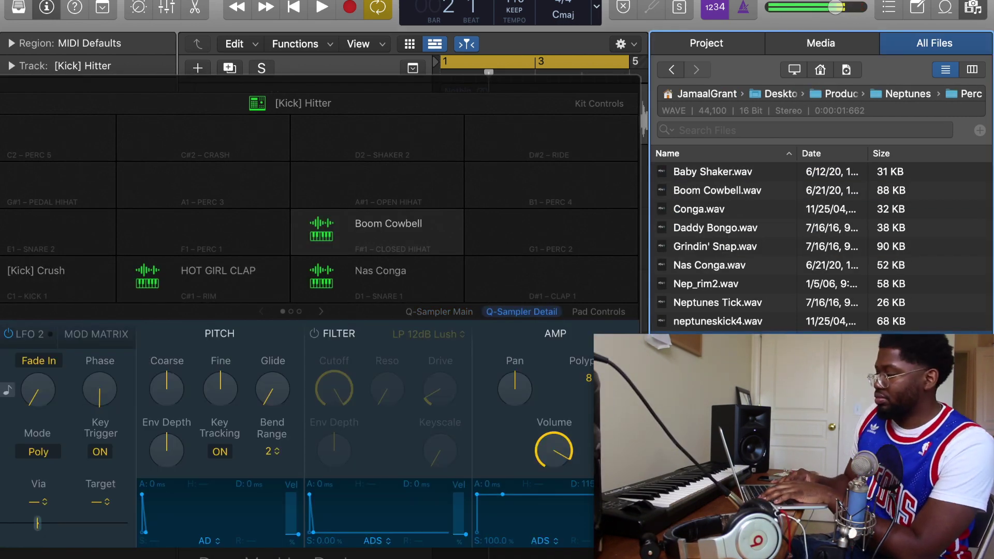
left_click_drag(714, 340, 529, 275)
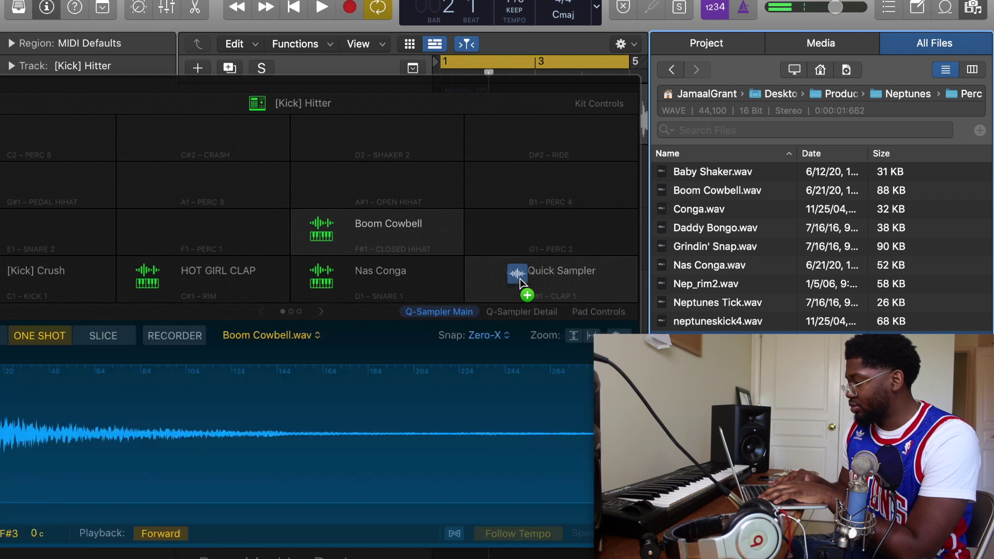
left_click(698, 178)
left_click_drag(698, 178, 265, 234)
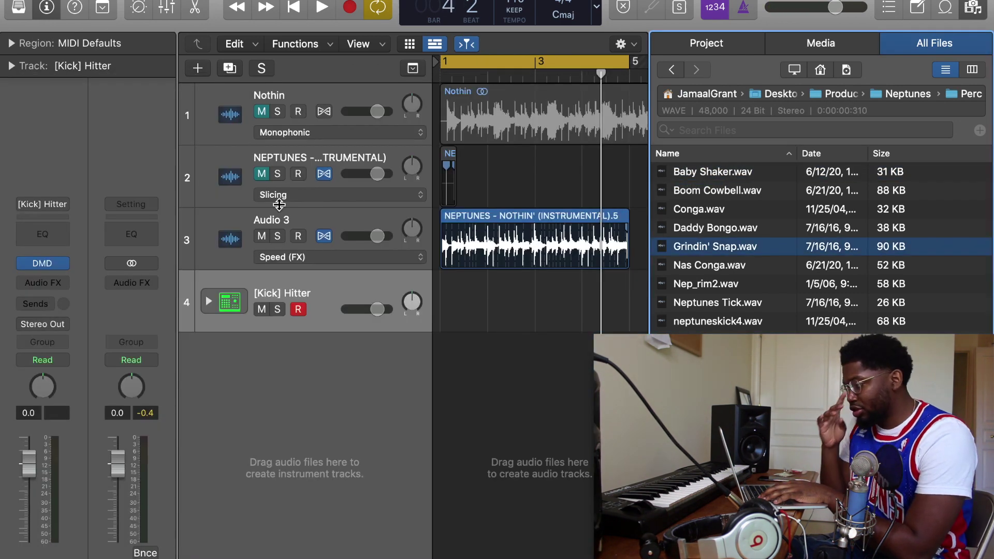
Add a Channel EQ to the Audio 3 track and shape the loop with a low cut and a high cut
left_click(292, 229)
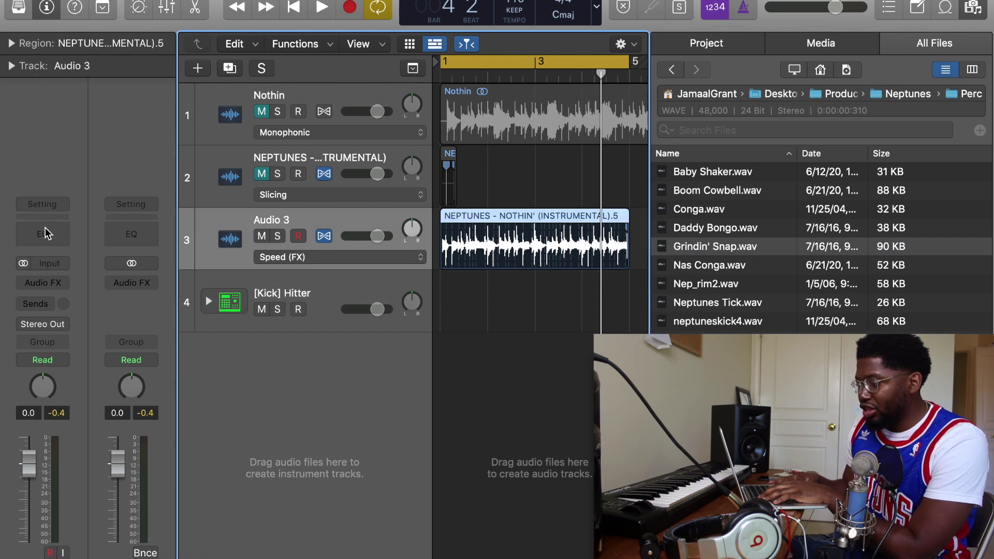
left_click(43, 234)
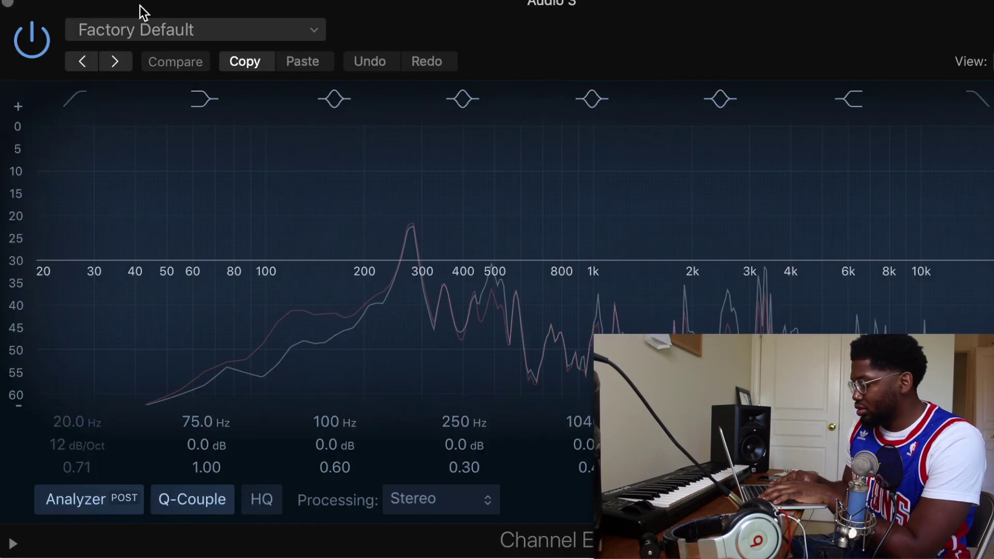
left_click(369, 256)
left_click_drag(92, 282, 331, 427)
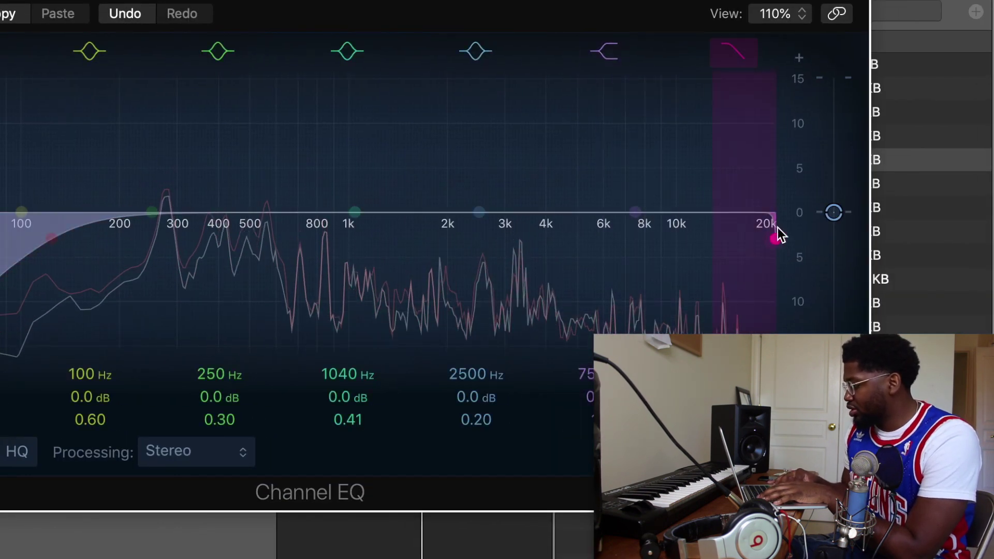
left_click_drag(779, 235, 591, 312)
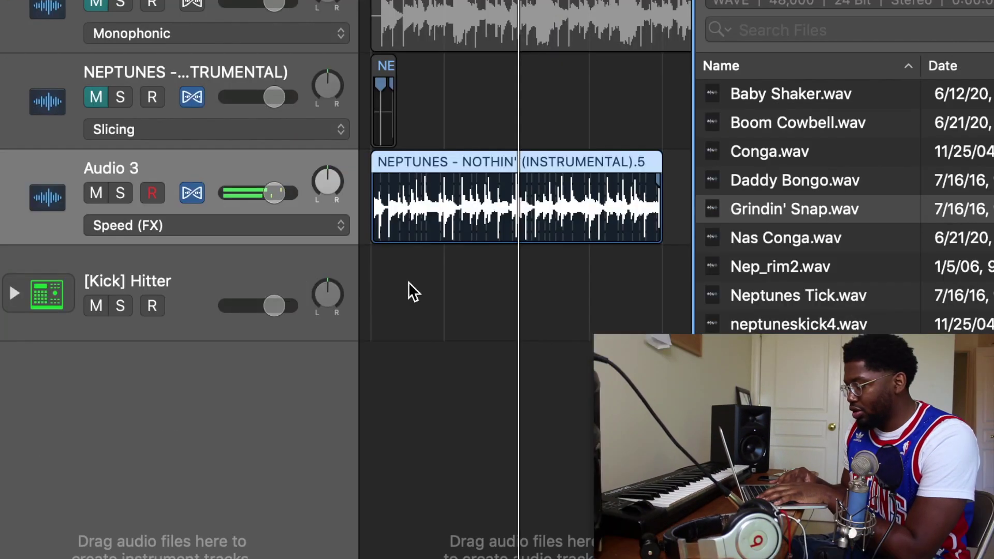
Create a pattern region on the [Kick] Hitter track and move it to start at bar 1
right_click(448, 282)
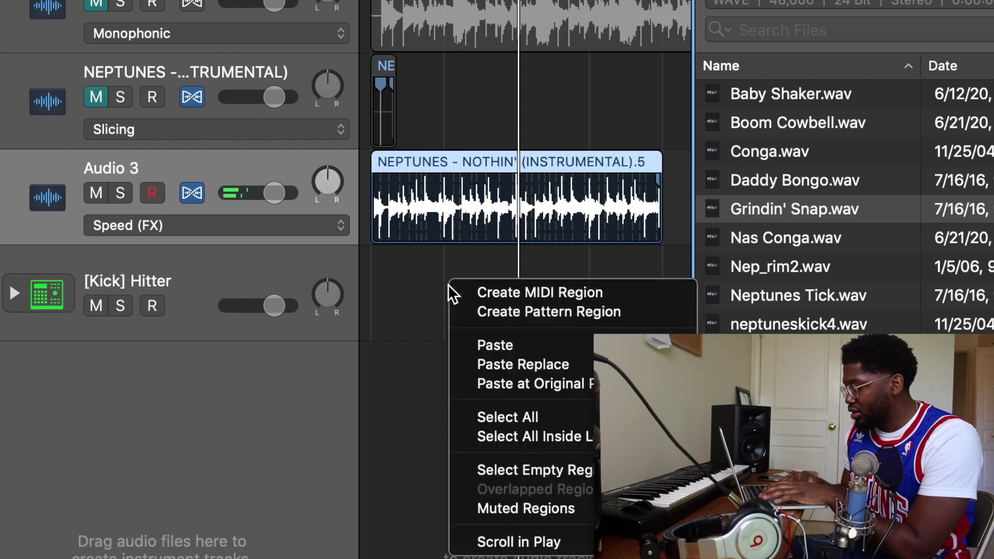
left_click(473, 308)
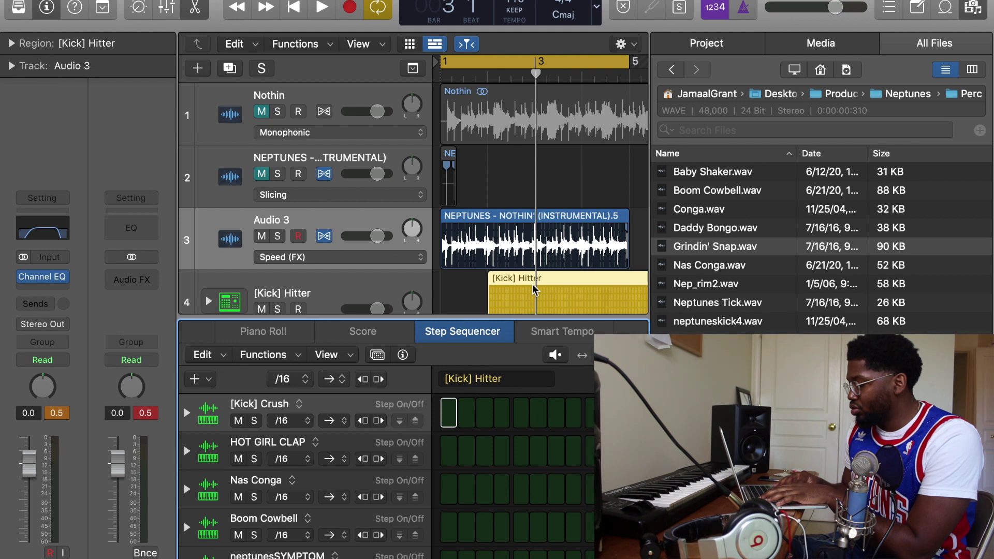
left_click_drag(535, 290, 377, 296)
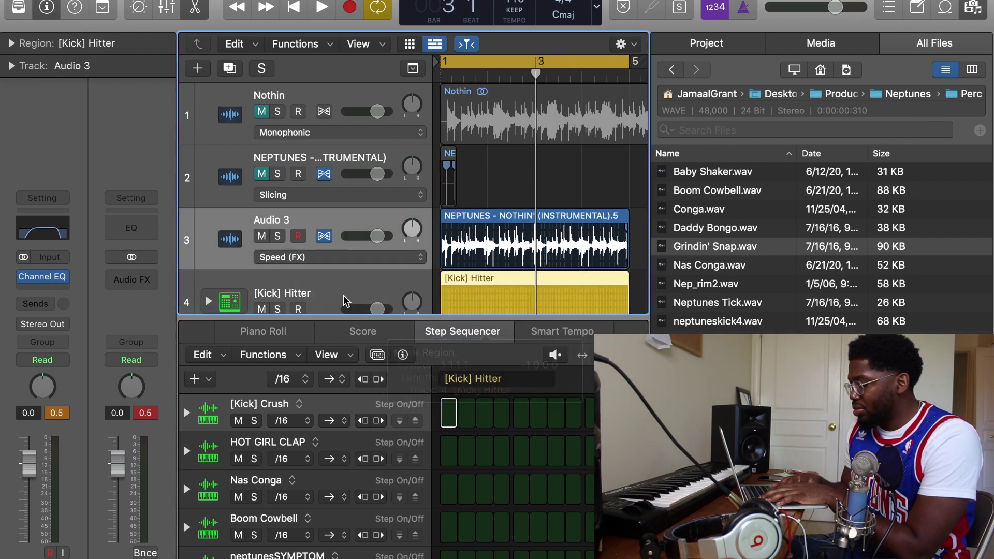
Rename the [Kick] Hitter drum machine track as Saweetie Kit
double_click(300, 297)
type("Saweet")
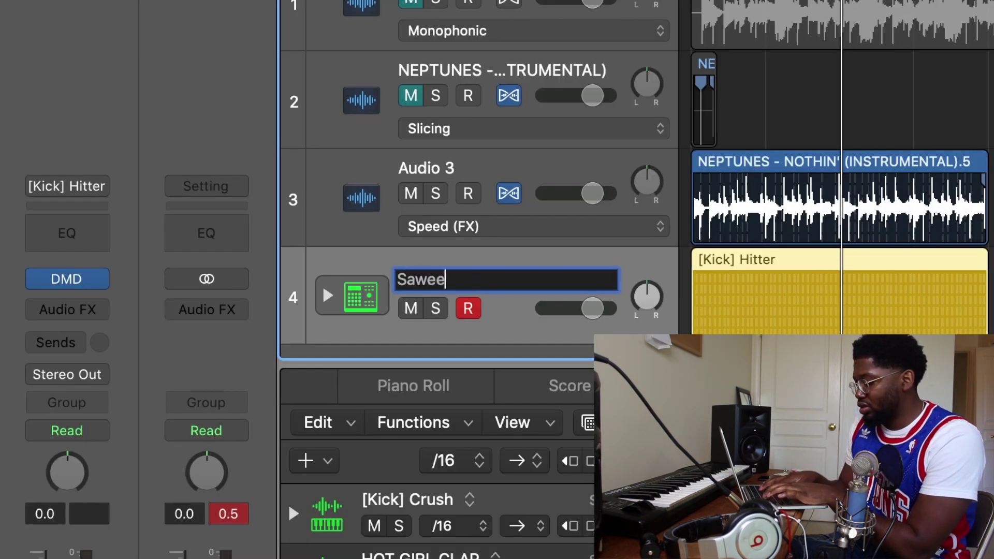
type("ie Kit")
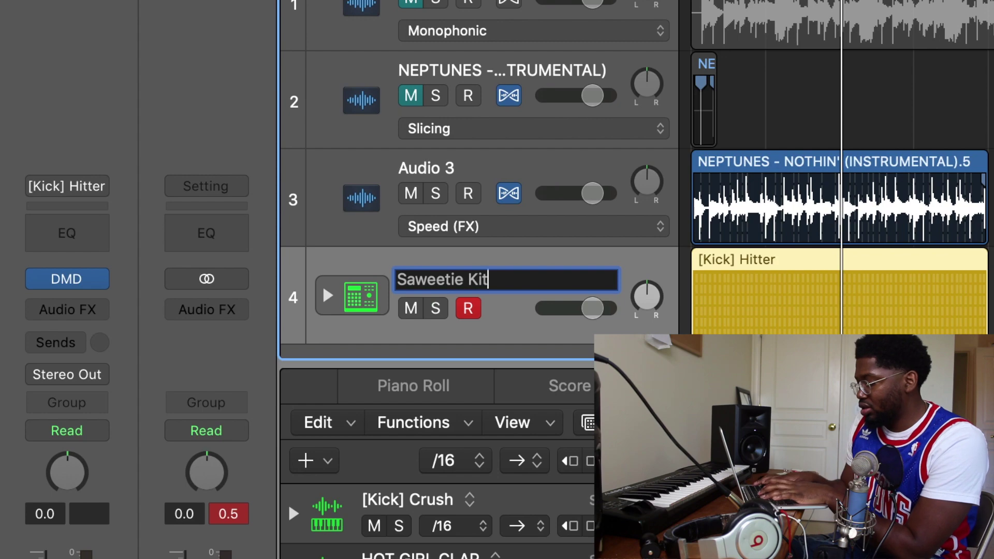
key("Return")
Set the pattern length to 32 steps, fill the Baby Shaker row with hits and play it with the loop
key("f")
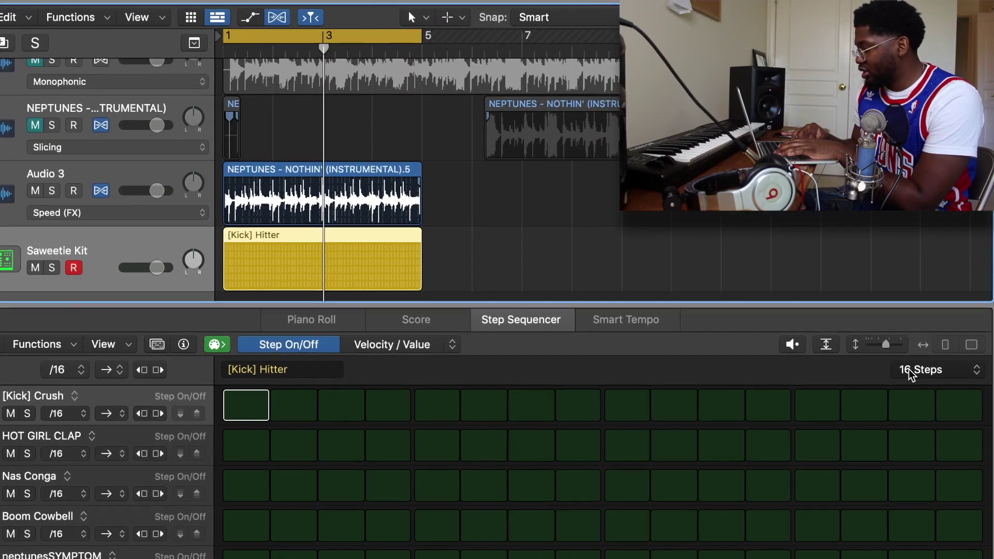
left_click(909, 369)
left_click(919, 401)
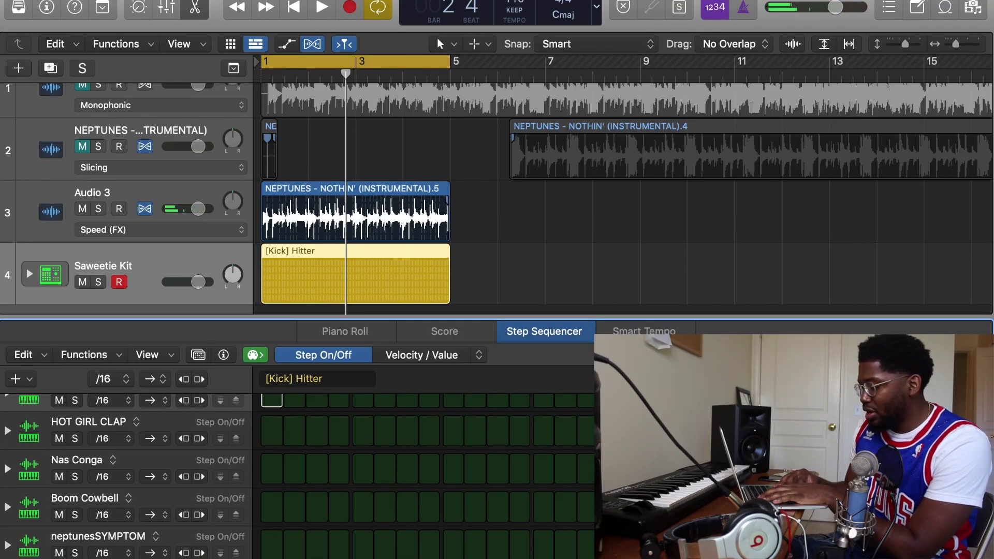
left_click_drag(272, 558, 385, 558)
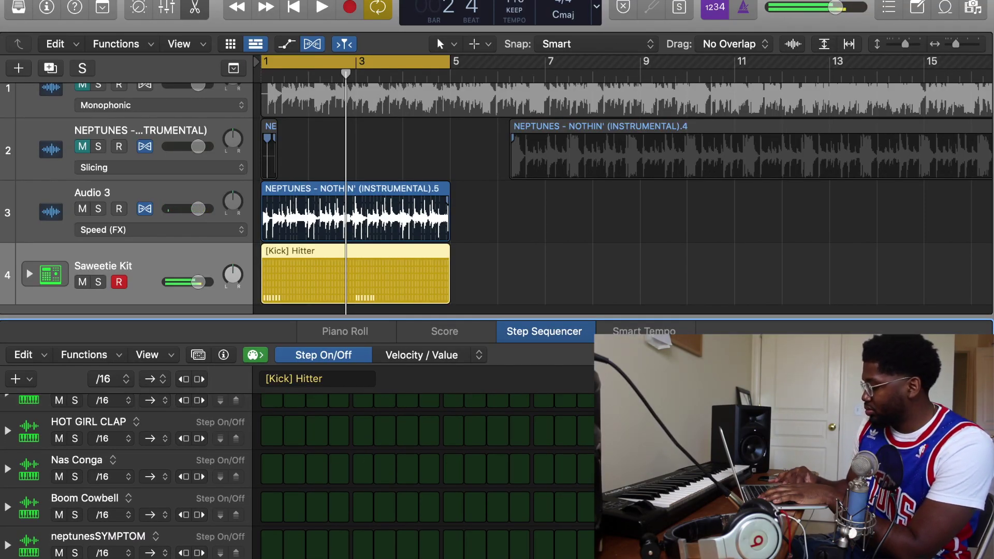
key("space")
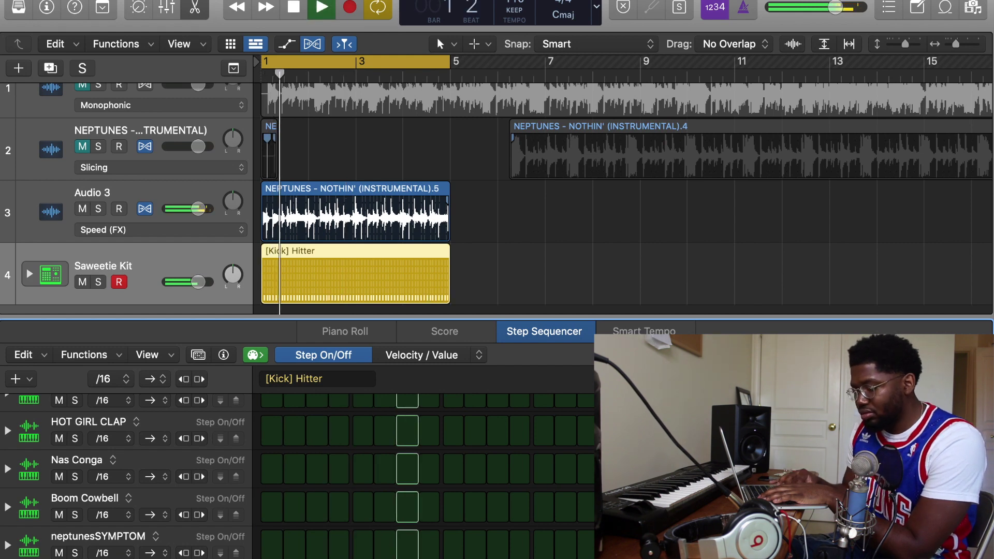
key("space")
Slow the Baby Shaker row's step rate and place HOT GIRL CLAP hits on steps 9 and 25 at a /32 rate
left_click(107, 558)
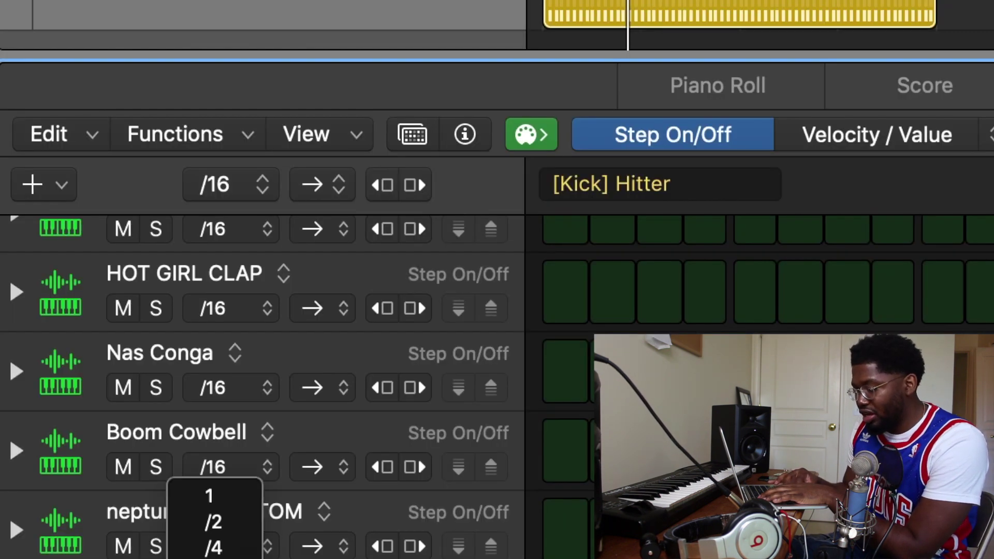
key("space")
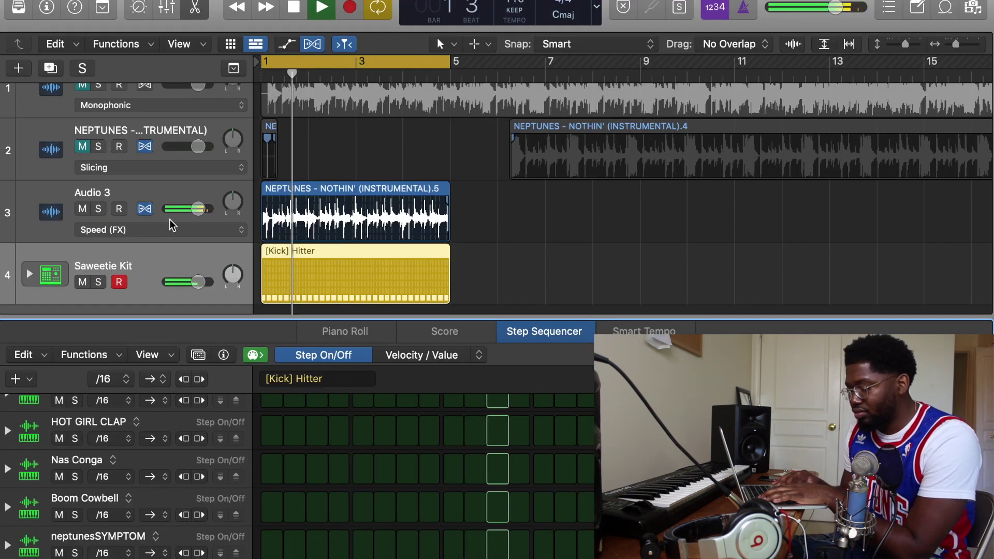
scroll(172, 225, "down", 8)
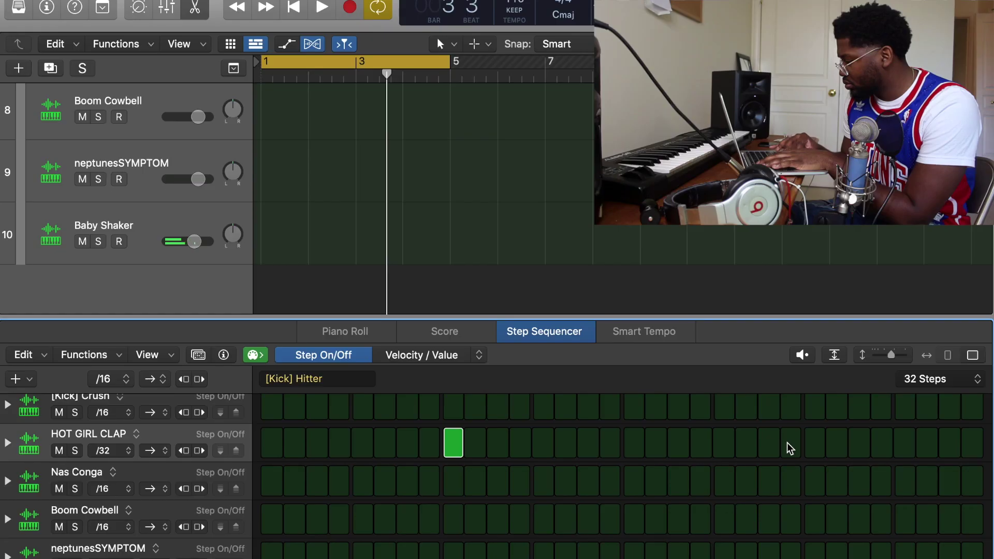
left_click(812, 447)
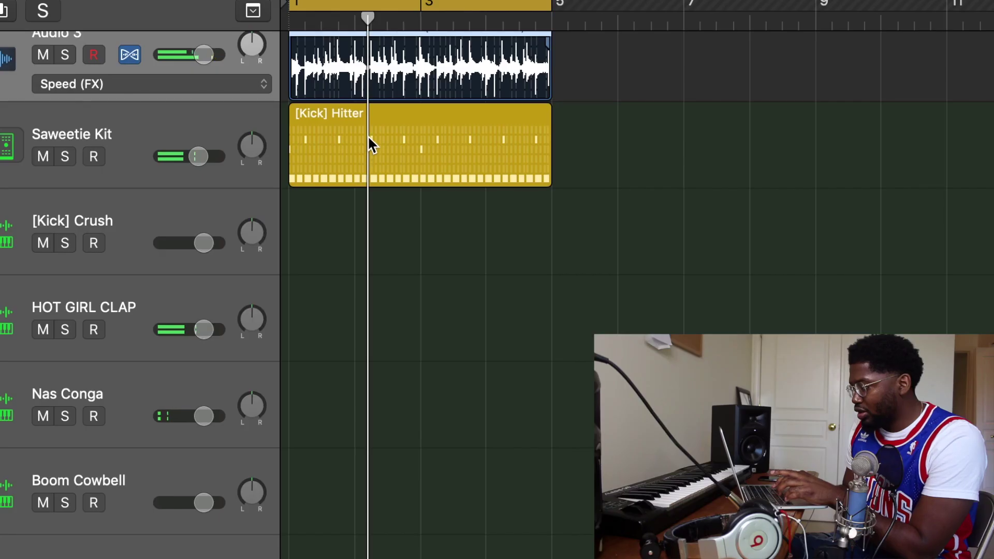
Convert the [Kick] Hitter pattern region to a MIDI region and separate it by note pitch
right_click(368, 129)
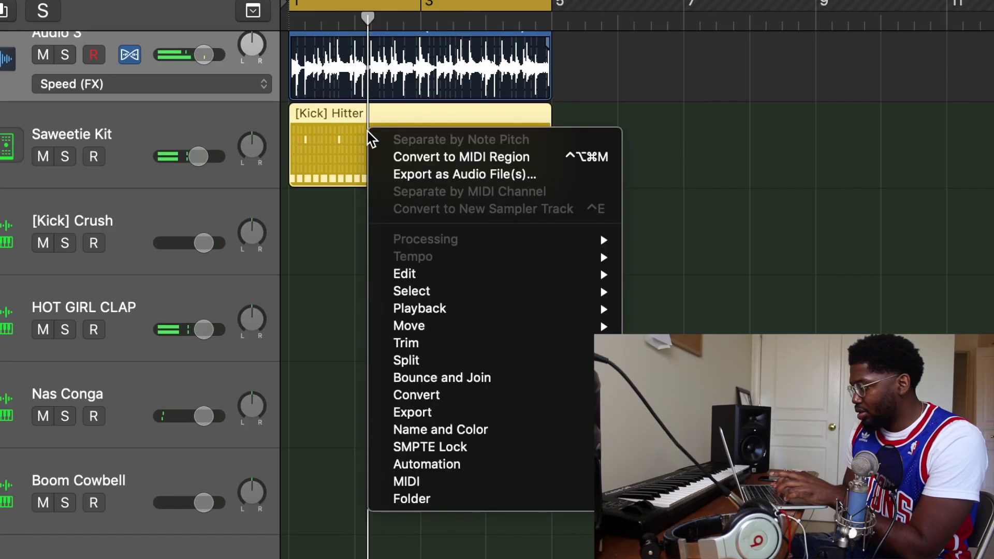
left_click(428, 158)
right_click(428, 159)
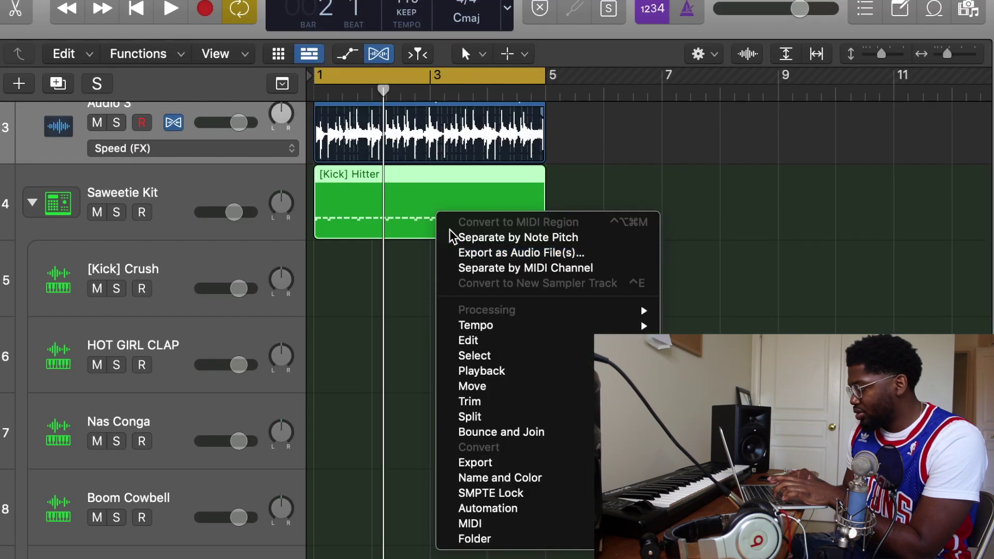
left_click(518, 237)
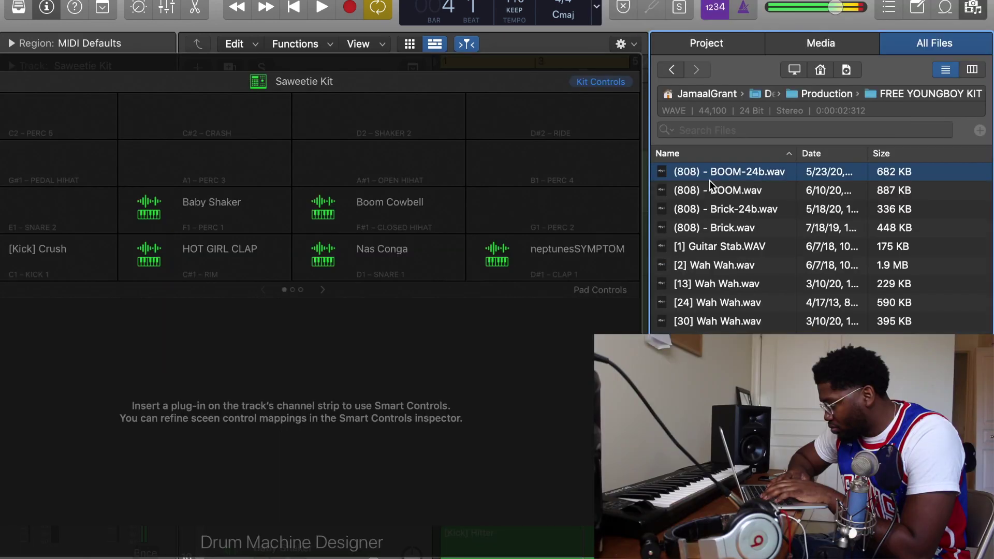
Audition the 808s in the FREE YOUNGBOY KIT folder and load (808) - BOOM-24b.wav onto the G1 pad
left_click(712, 210)
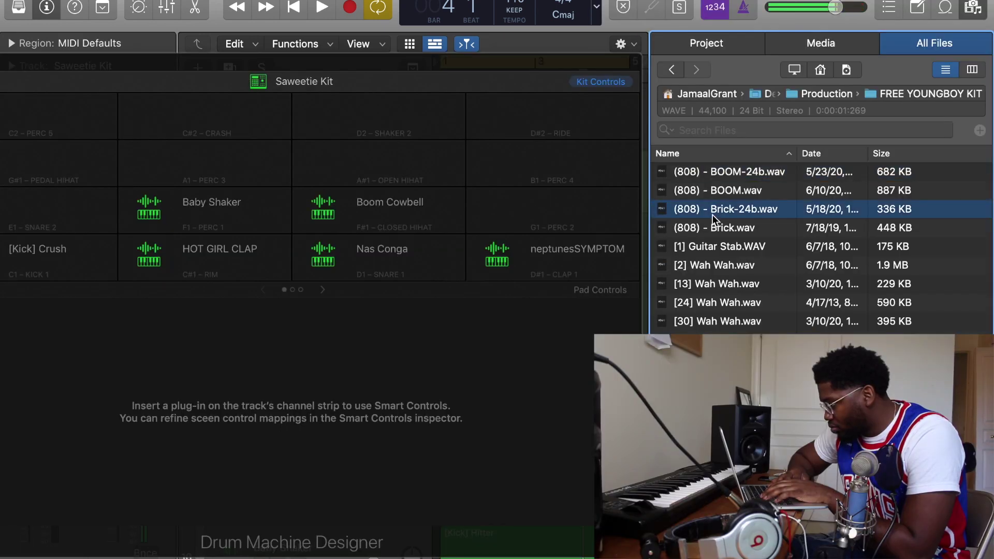
left_click(717, 176)
left_click_drag(720, 173, 550, 205)
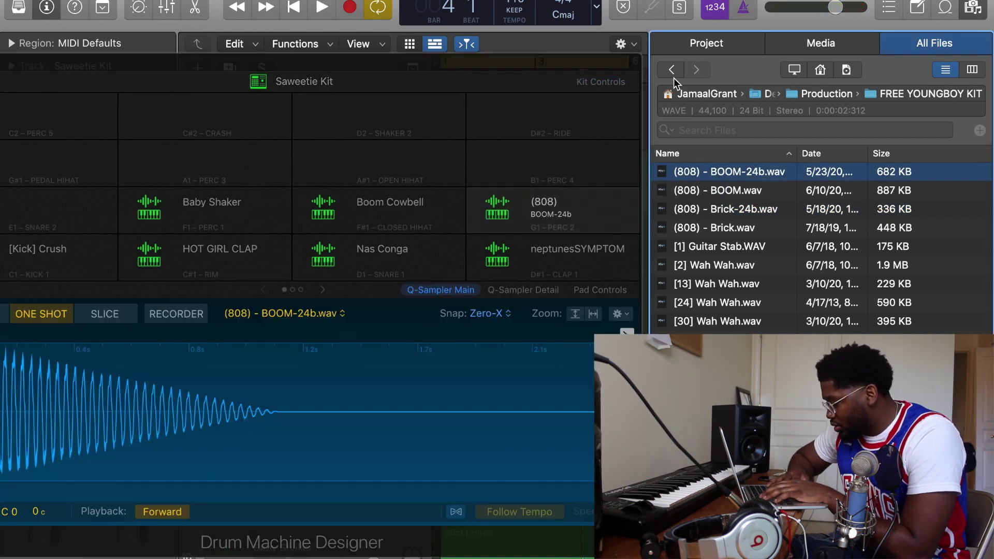
Audition the hats in the Zaytoven Drum Kit, load Zay Hi-Hat 3.wav onto the E1 pad and close Drum Machine Designer
left_click(674, 78)
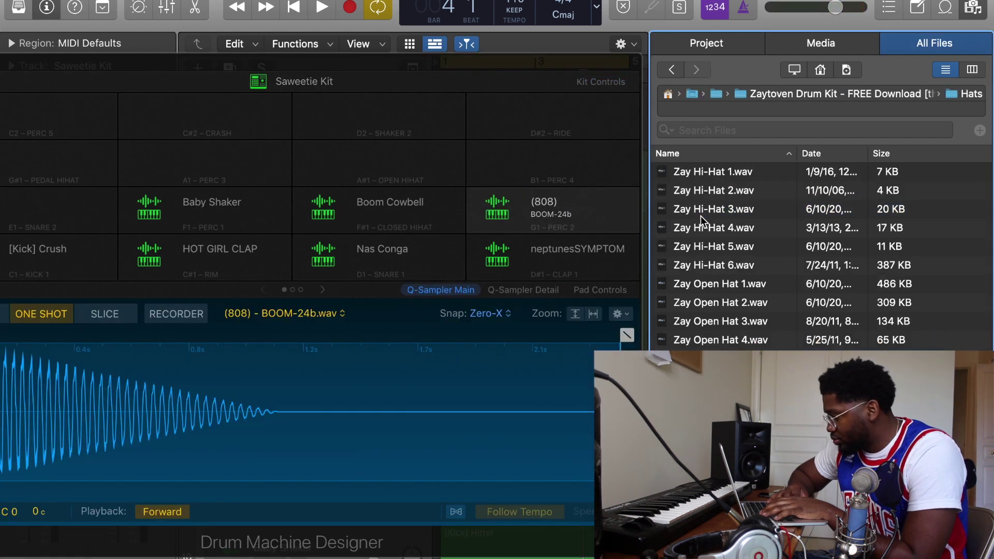
left_click(701, 215)
left_click(709, 196)
left_click(713, 213)
left_click_drag(713, 213, 253, 222)
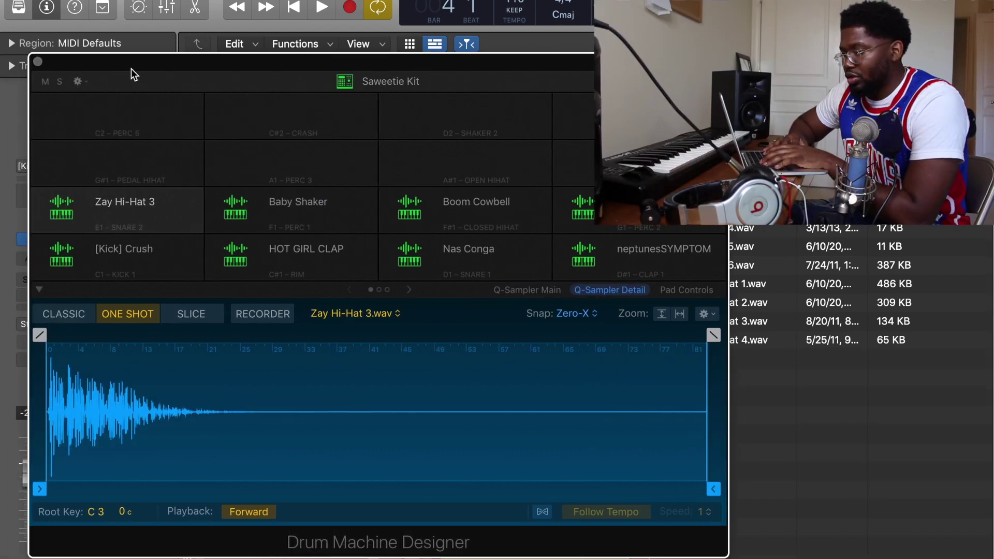
left_click_drag(131, 69, 137, 68)
left_click(42, 62)
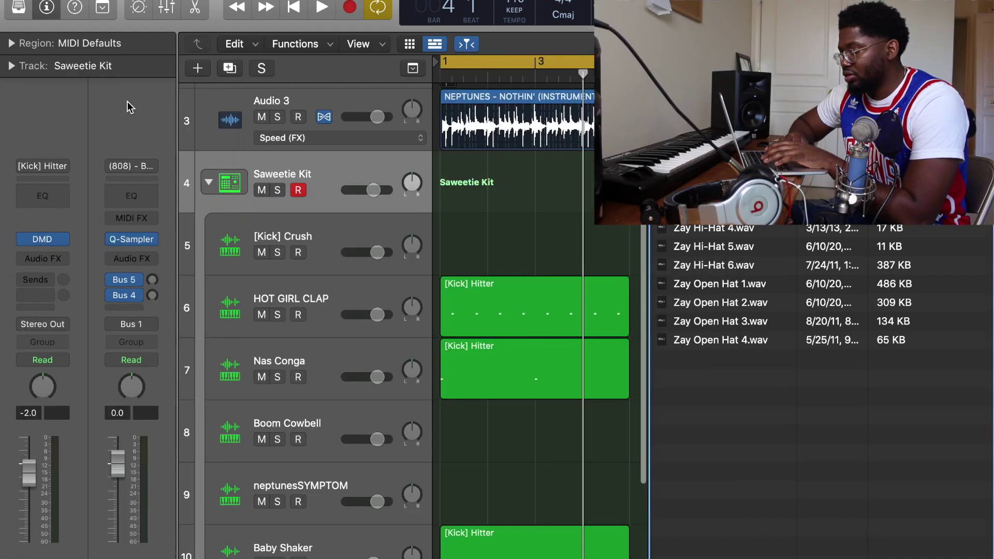
Create a pattern region on the Saweetie Kit track and fill all 32 steps of the Zay Hi-Hat 3 row
right_click(521, 166)
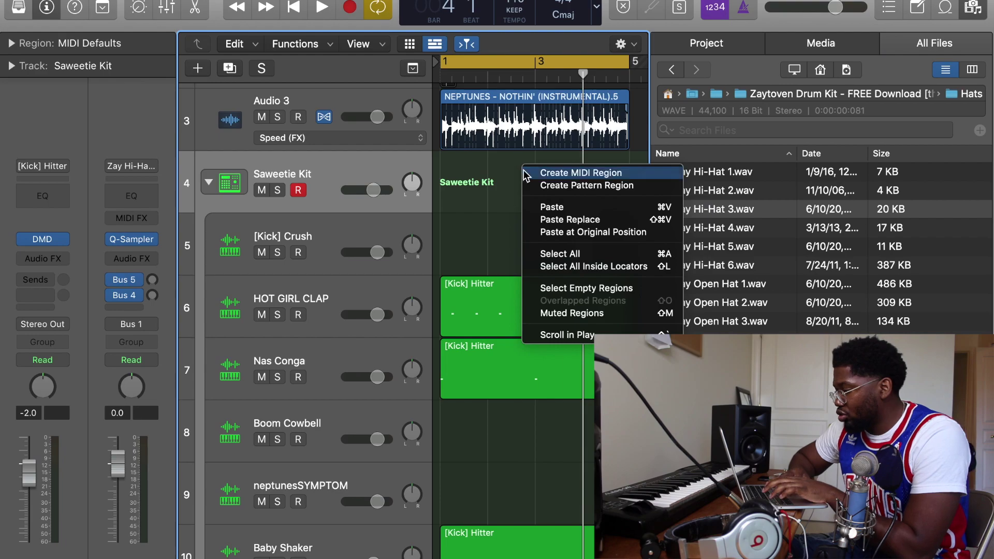
left_click(540, 186)
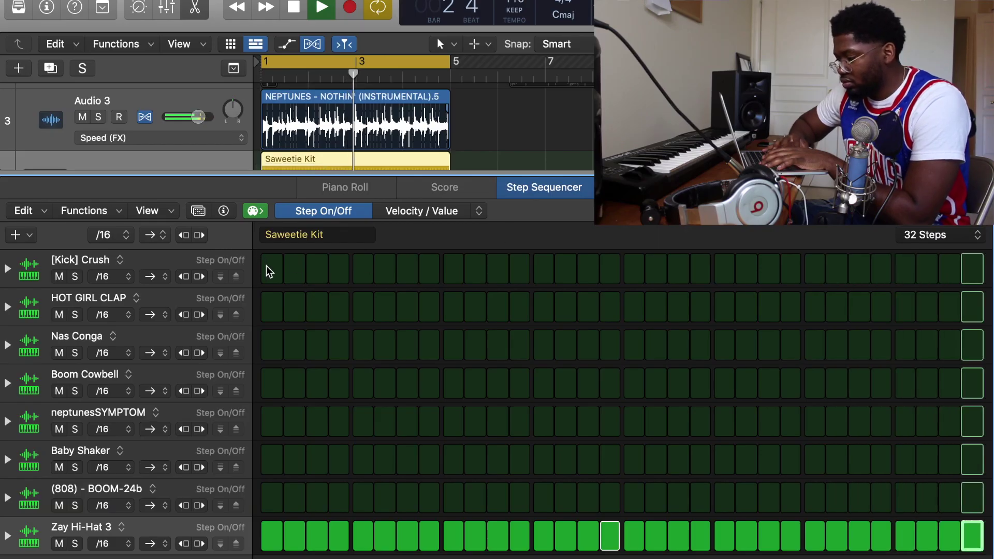
Place [Kick] Crush hits on steps 1, 7, 8, 10, 11, 17, 23, 27 and 30, add an 808 hit on step 1 and play the pattern
left_click(272, 269)
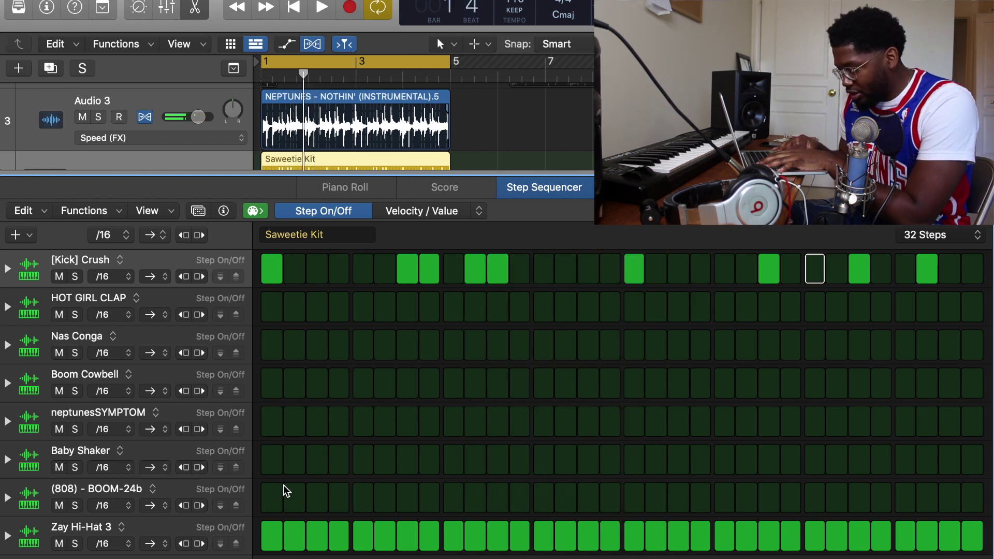
left_click(273, 496)
key("space")
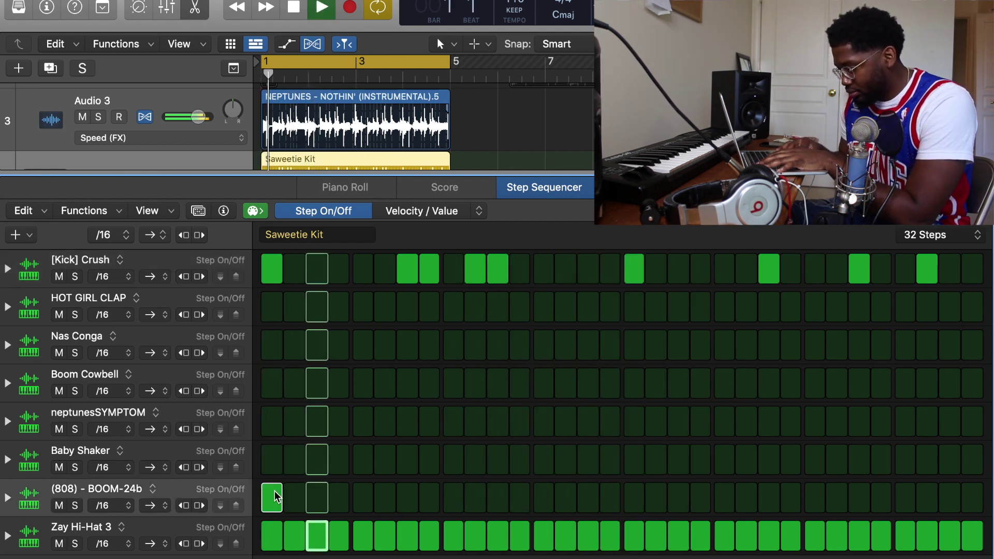
key("space")
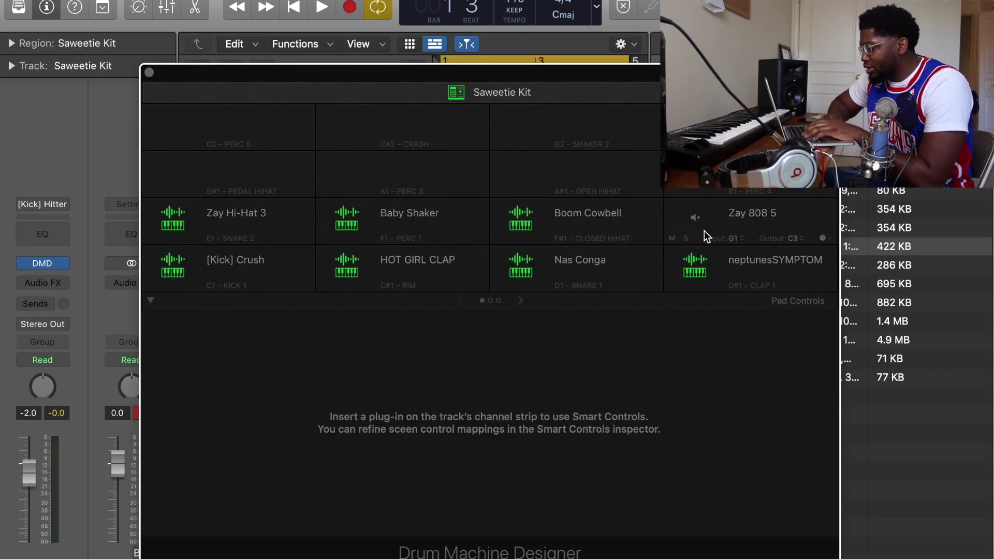
Set the Zay 808 5 pad's Q-Sampler to One Shot mode and play the pattern
left_click(700, 224)
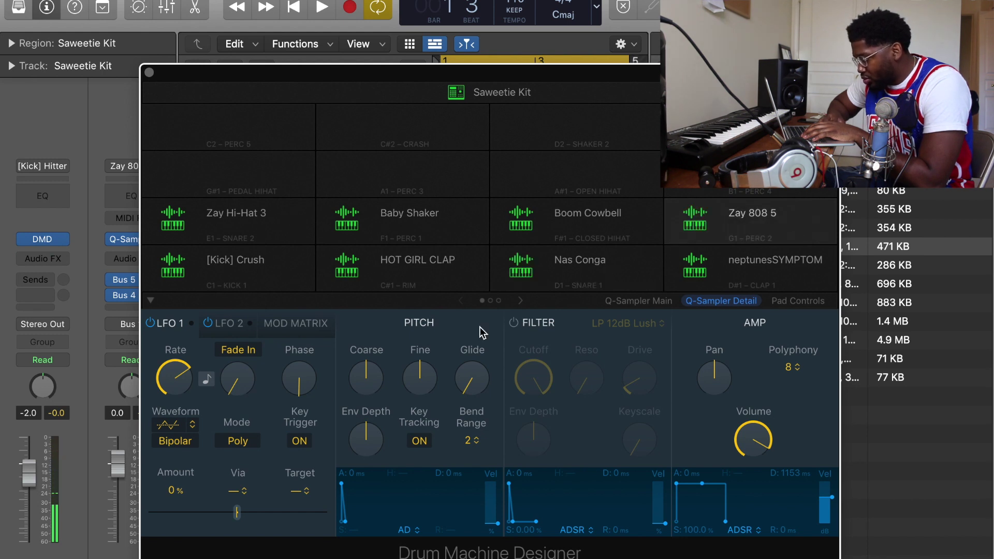
left_click(636, 305)
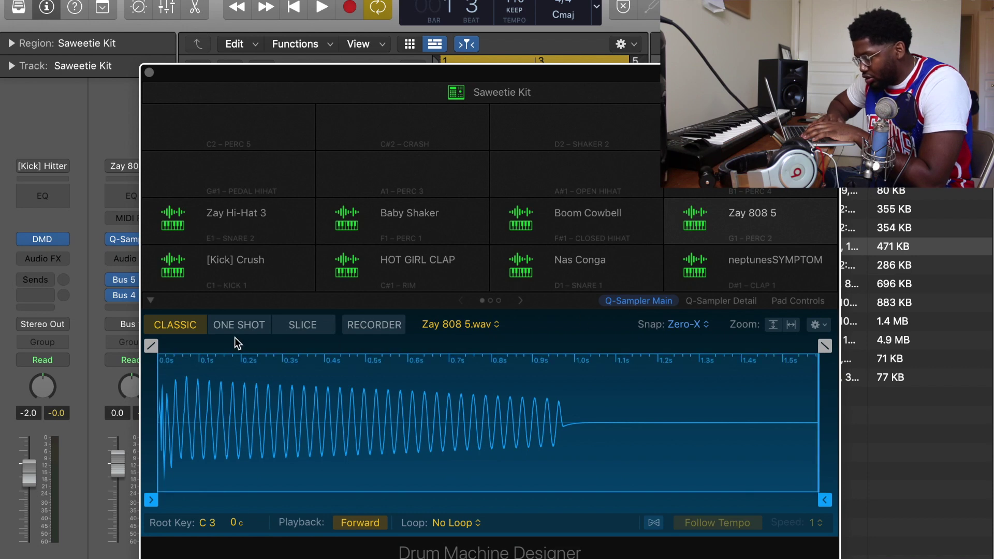
left_click(222, 327)
key("space")
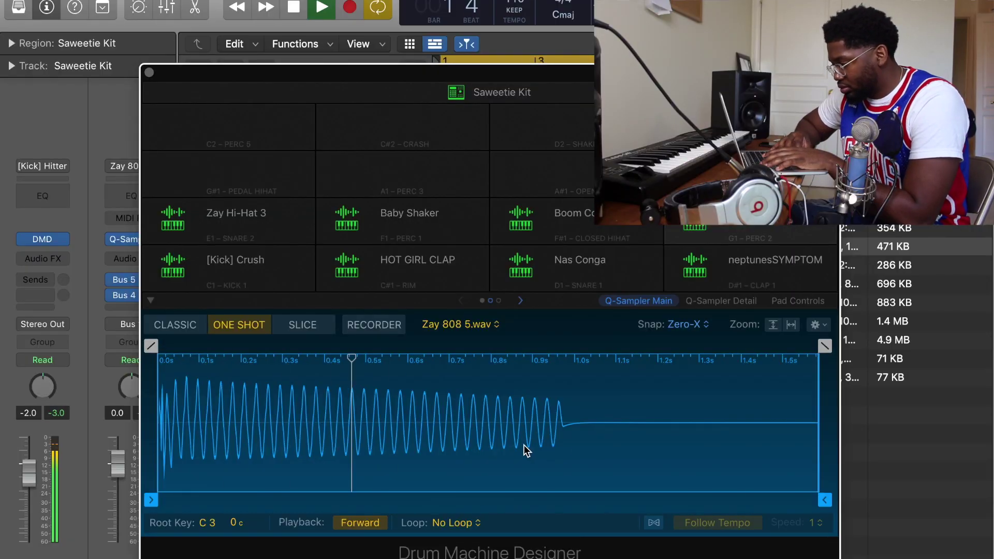
Set the Zay 808 5 glide to 167 ms, turn on its filter and raise the filter drive during playback
left_click(711, 306)
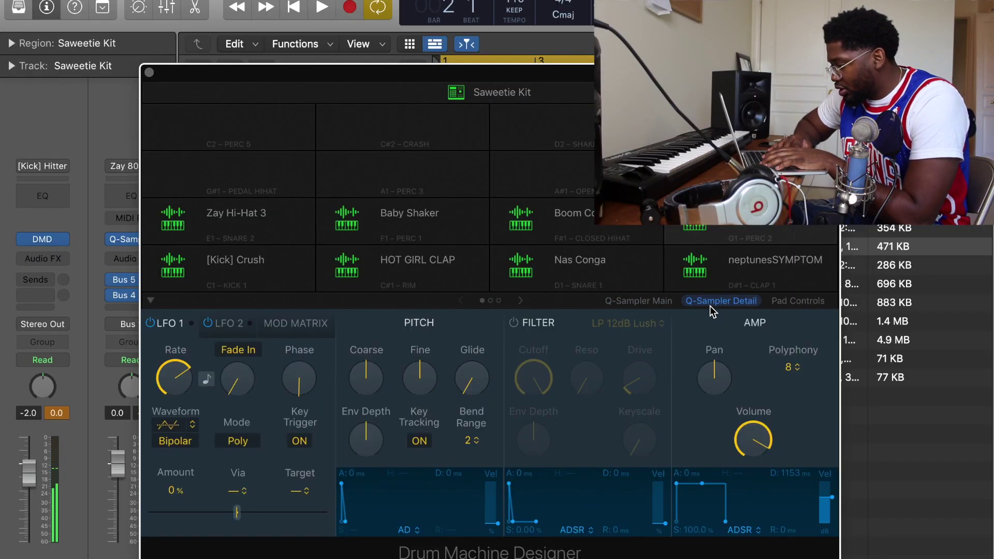
key("space")
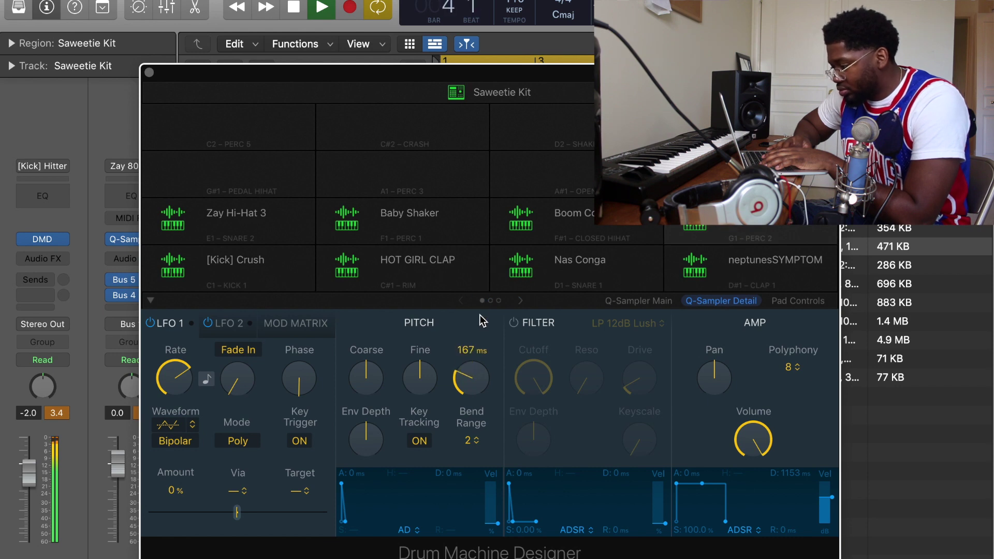
left_click(513, 323)
left_click_drag(638, 369, 632, 351)
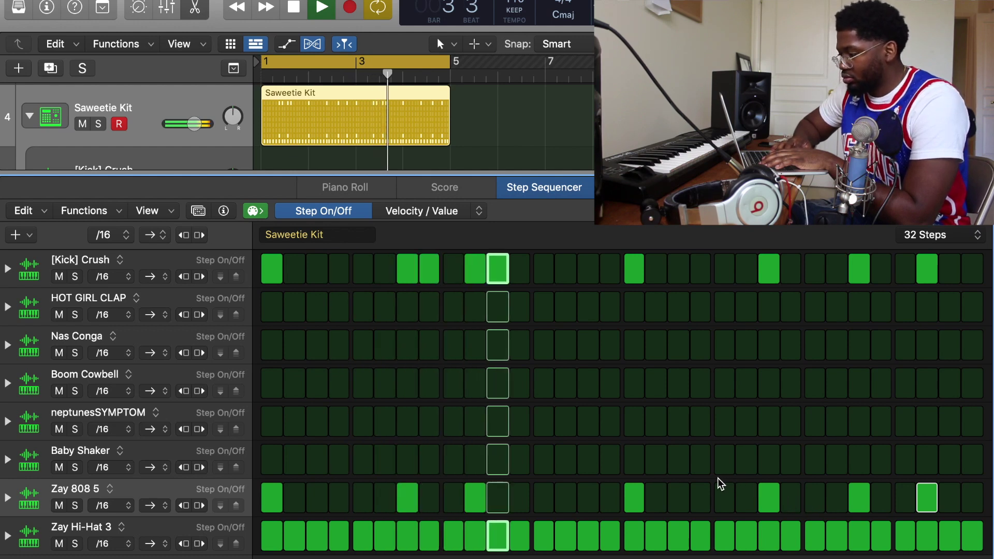
Try neptunesSYMPTOM hits on steps 1 and 9 of the Saweetie Kit pattern and play them
key("space")
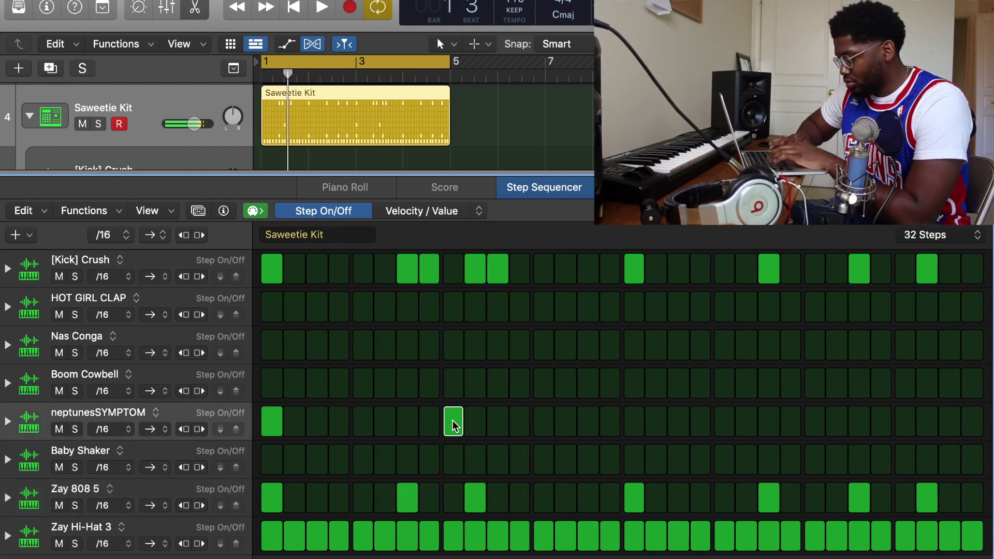
key("space")
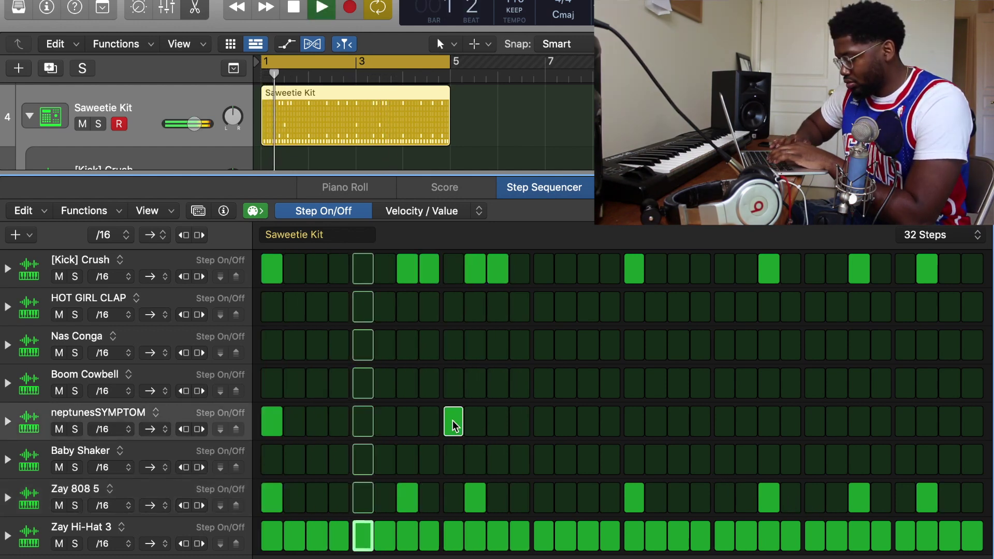
key("space")
left_click(454, 425)
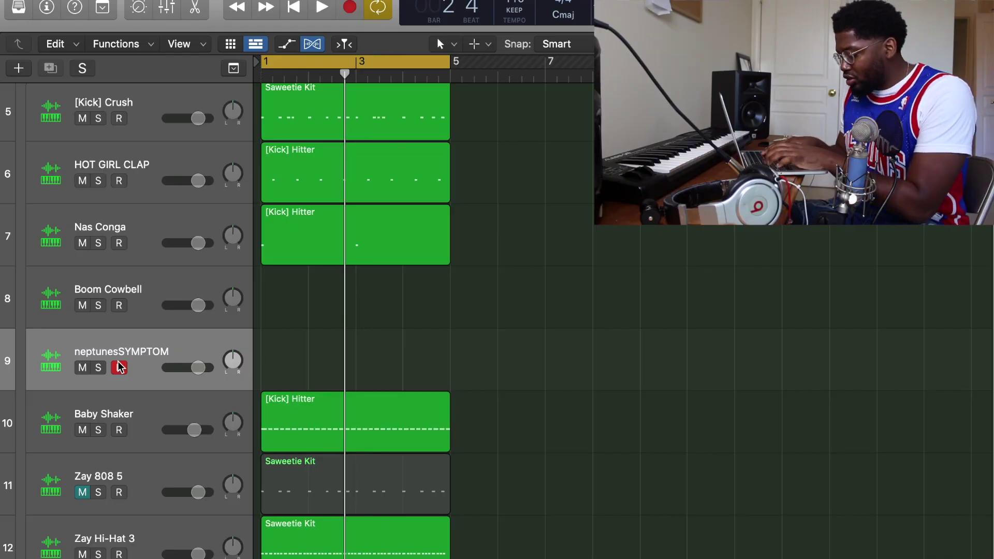
Record a neptunesSYMPTOM part over the looping beat with Musical Typing at octave C3
key("super+k")
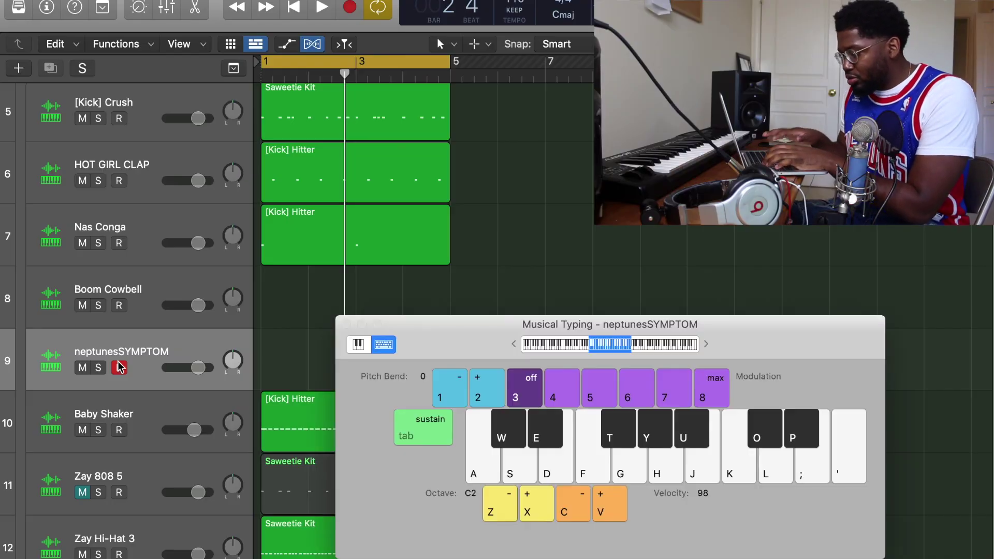
key("a")
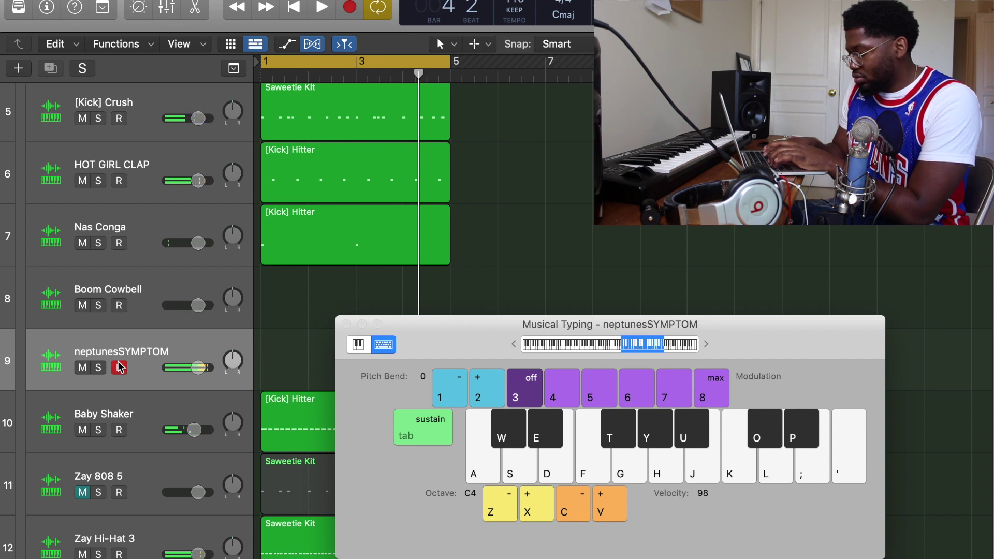
key("z")
key("space")
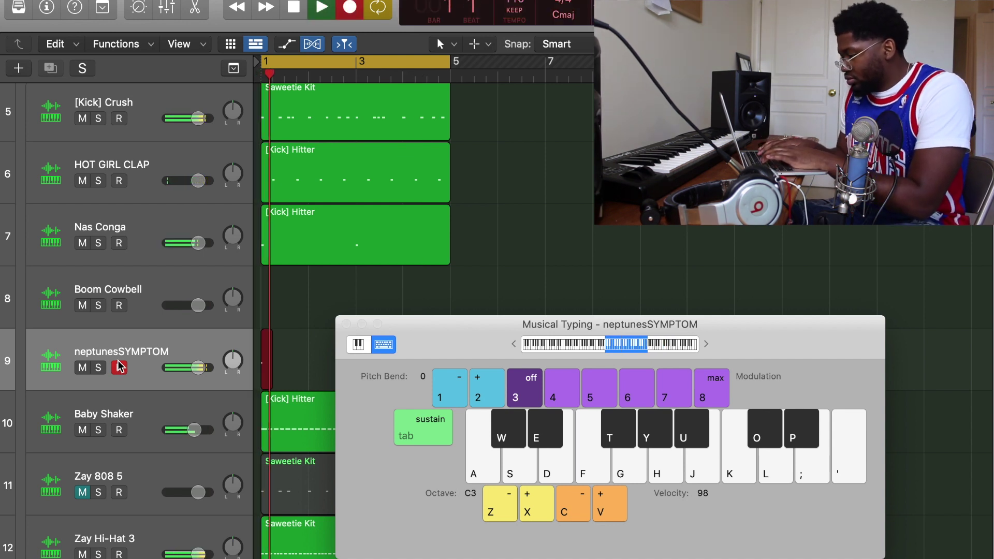
key("p")
key("p")
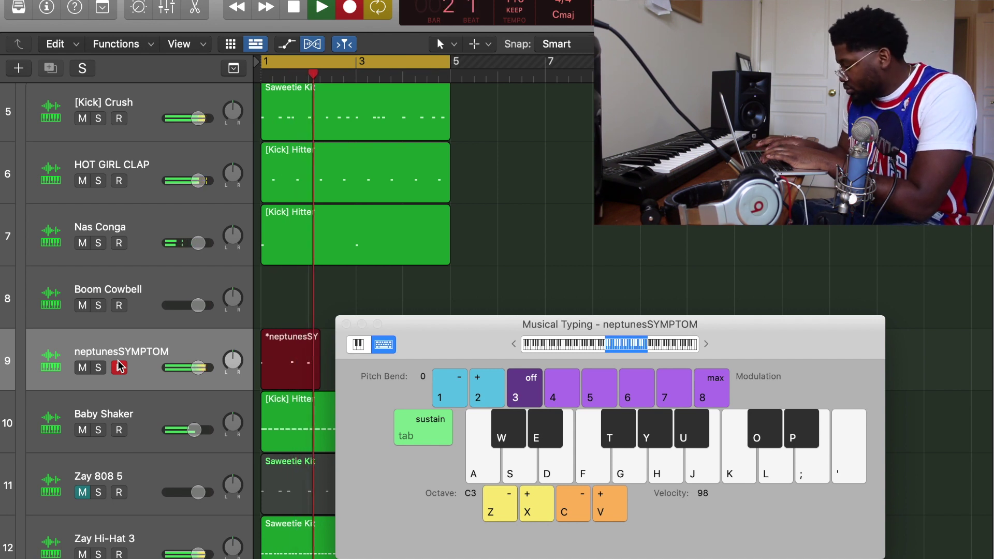
key("k")
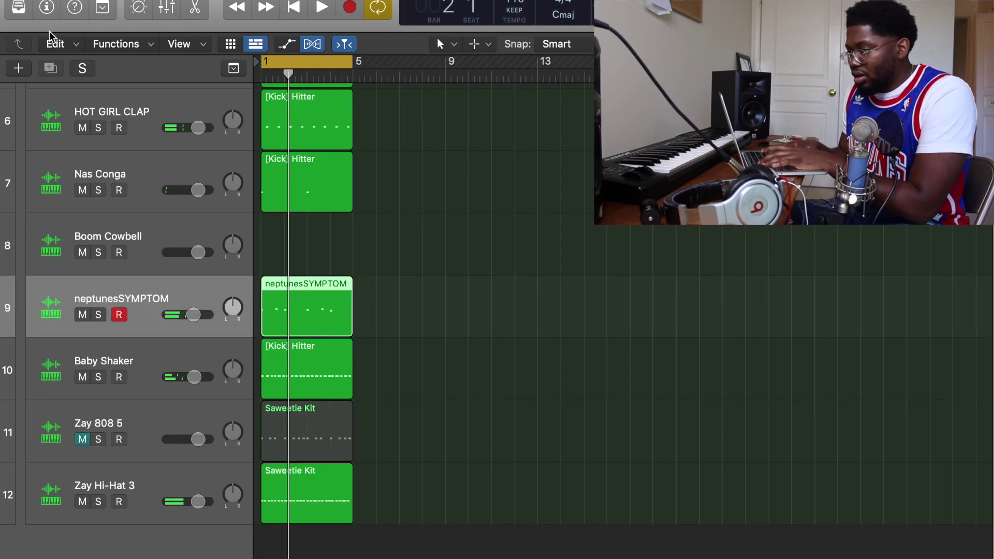
Open the neptunesSYMPTOM track's Q-Sampler and lower its coarse pitch slightly while the beat plays
left_click(46, 8)
left_click(58, 240)
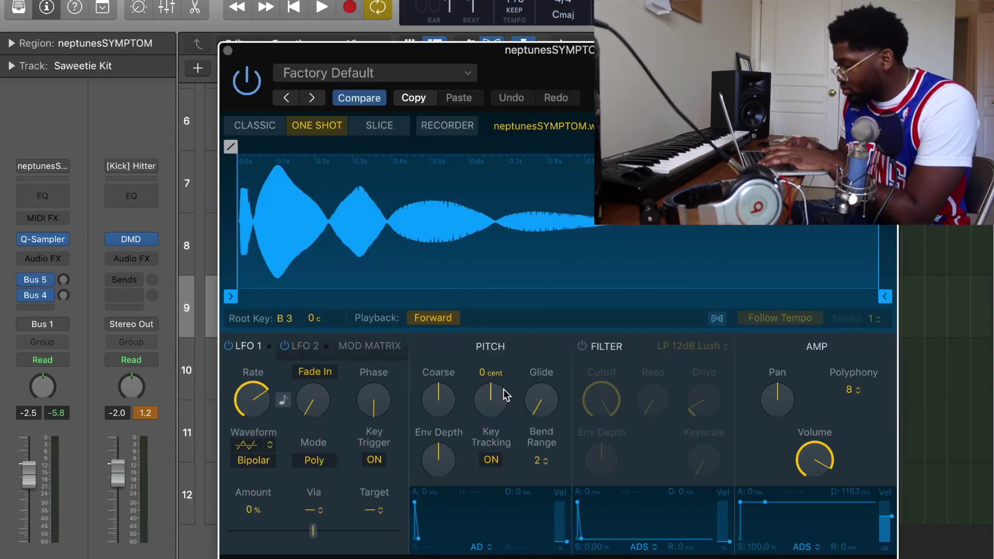
key("space")
mouse_move(444, 403)
left_mouse_down()
mouse_move(440, 417)
mouse_move(441, 407)
left_mouse_up()
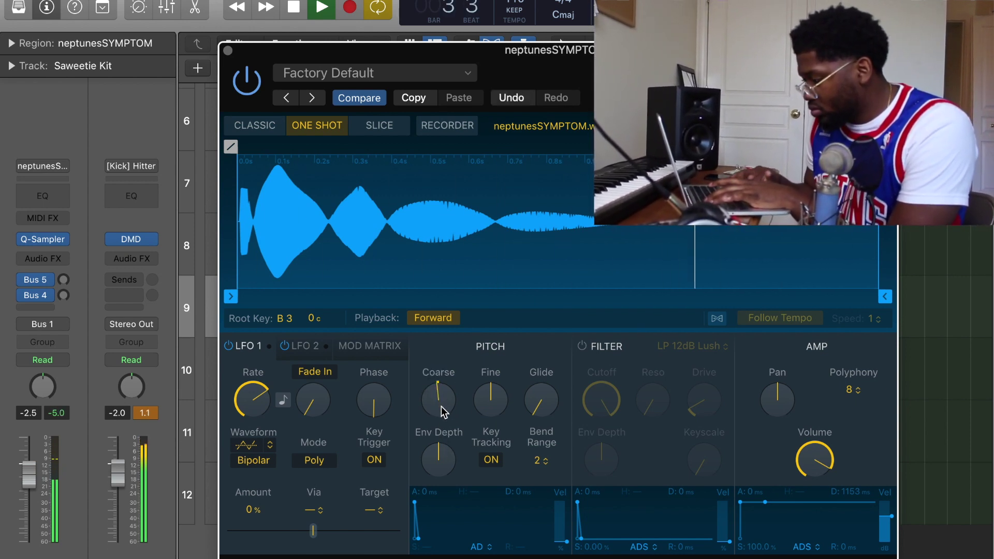
left_click_drag(442, 406, 444, 409)
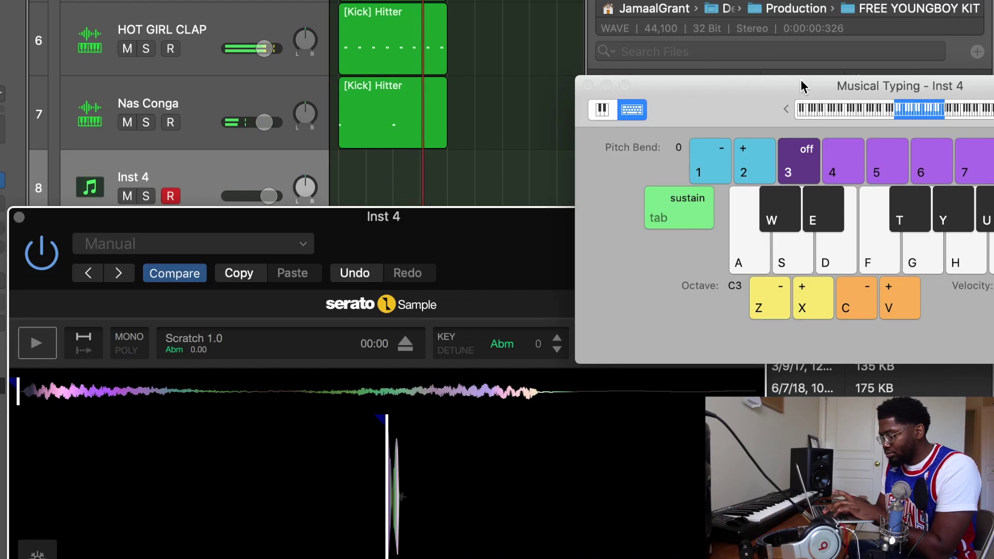
Record alternating C3 and D3 scratch notes on the Inst 4 track in bar 4 and lengthen the selected notes
key("a")
key("s")
key("a")
key("s")
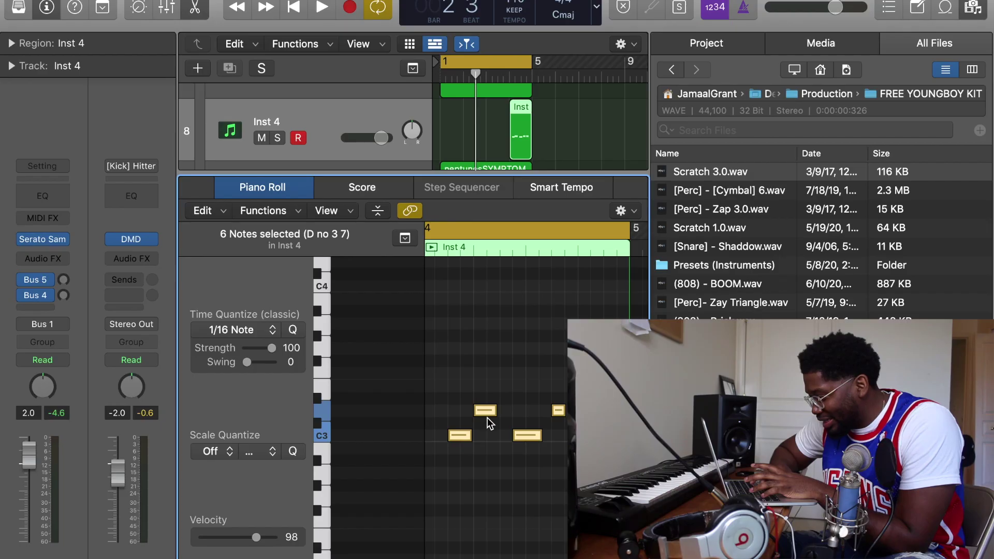
left_click_drag(497, 412, 505, 411)
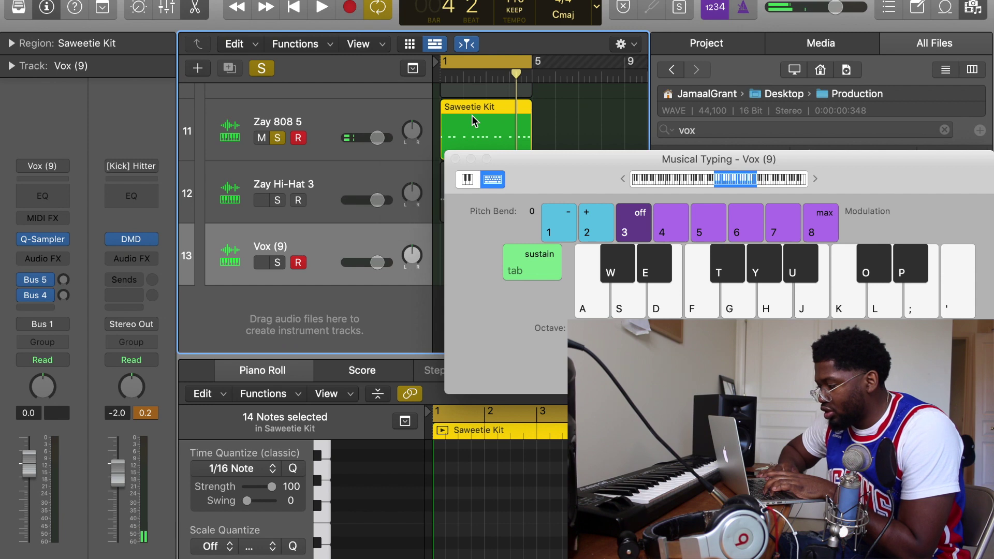
Transpose the note at position 1 3 2 1 in the Zay 808 5 region up one semitone
key("e")
left_click(472, 116)
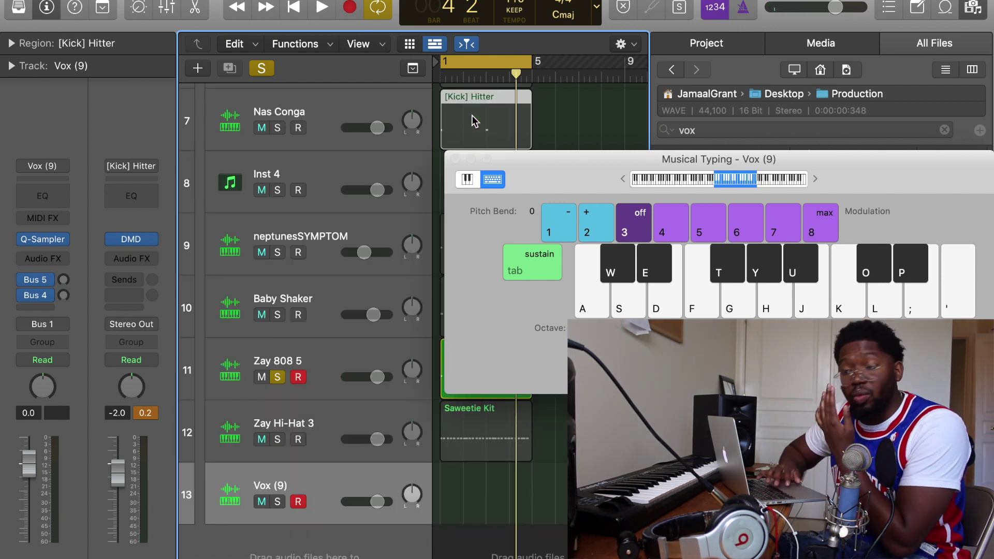
left_click_drag(502, 158, 613, 130)
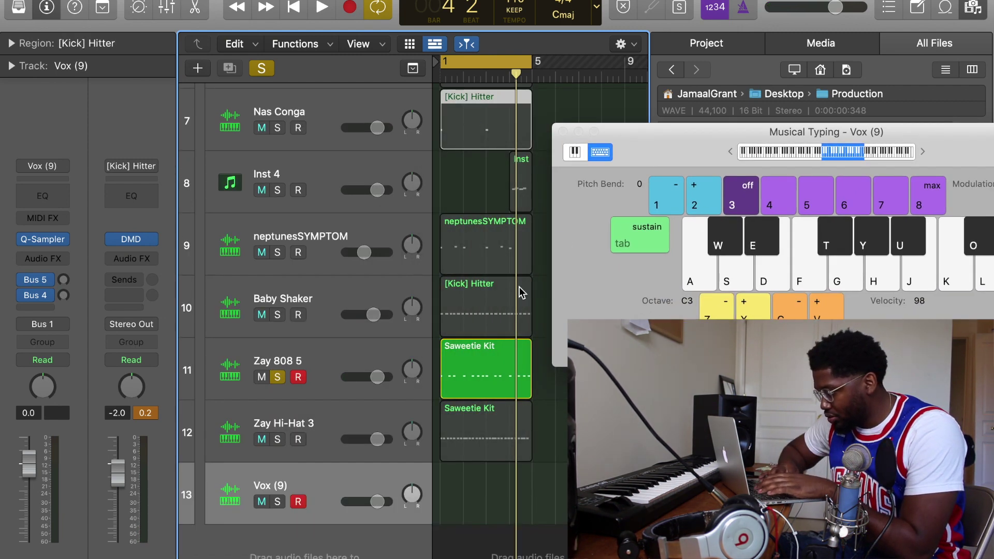
left_click(465, 509)
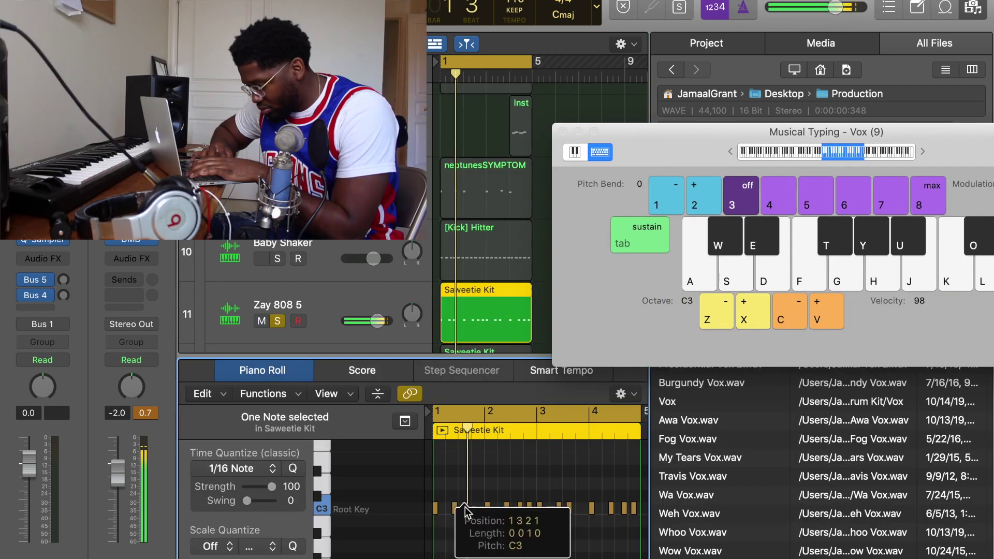
key("alt+Up")
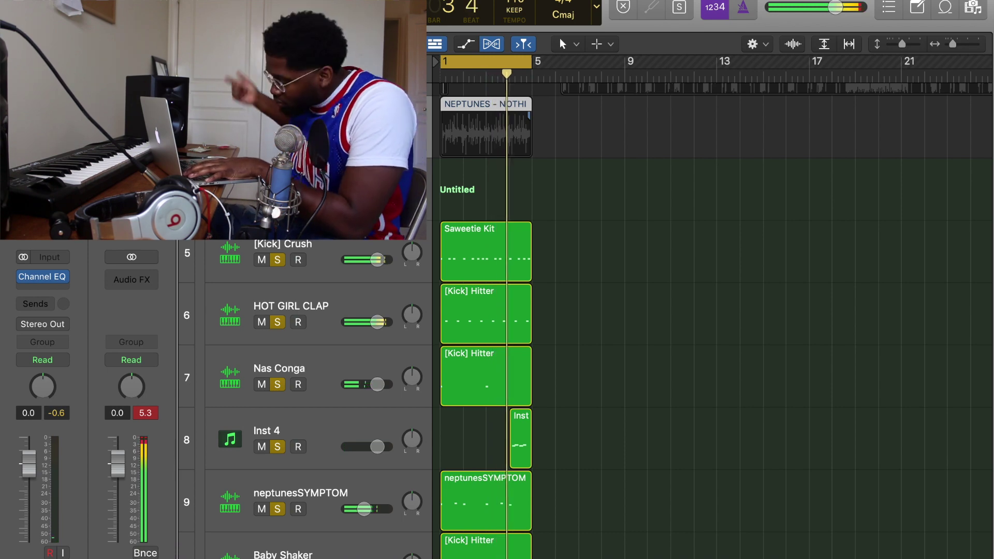
Play the beat and add the NEPTUNES loop region to the soloed drum regions
key("space")
key("s")
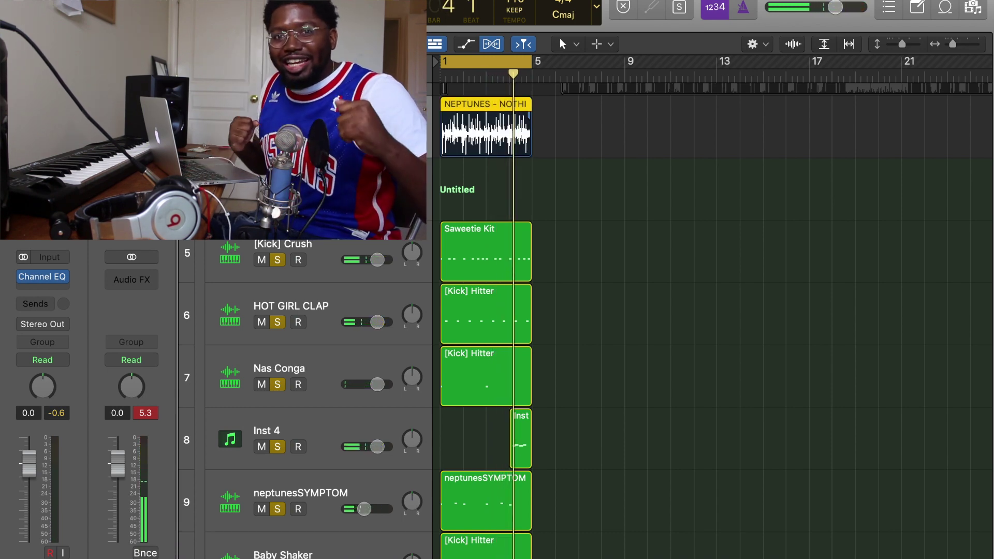
scroll(585, 311, "down", 3)
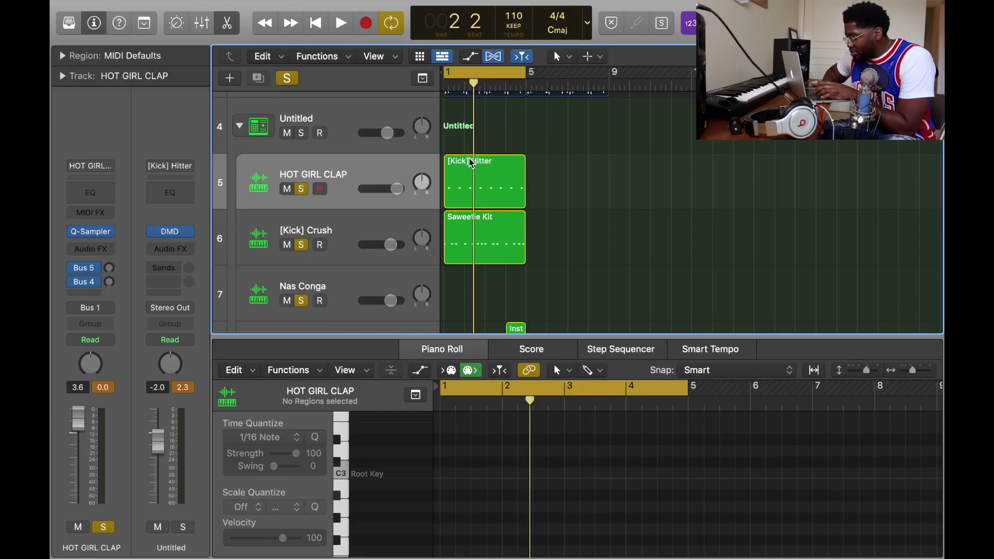
Copy the HOT GIRL CLAP region to bar 5 and shift all its notes about one beat earlier
left_click(476, 174)
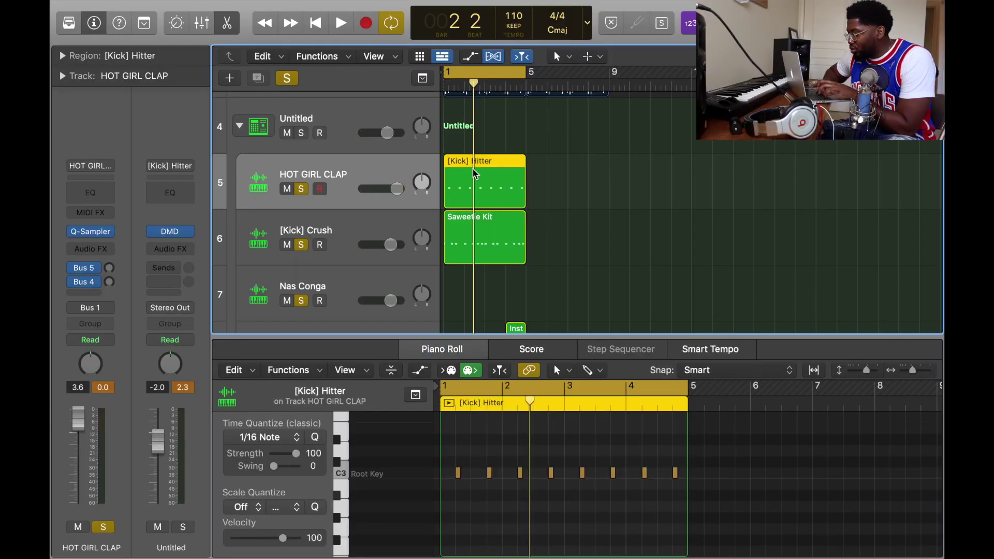
left_click_drag(475, 174, 558, 182)
scroll(661, 326, "right", 2)
scroll(745, 479, "right", 2)
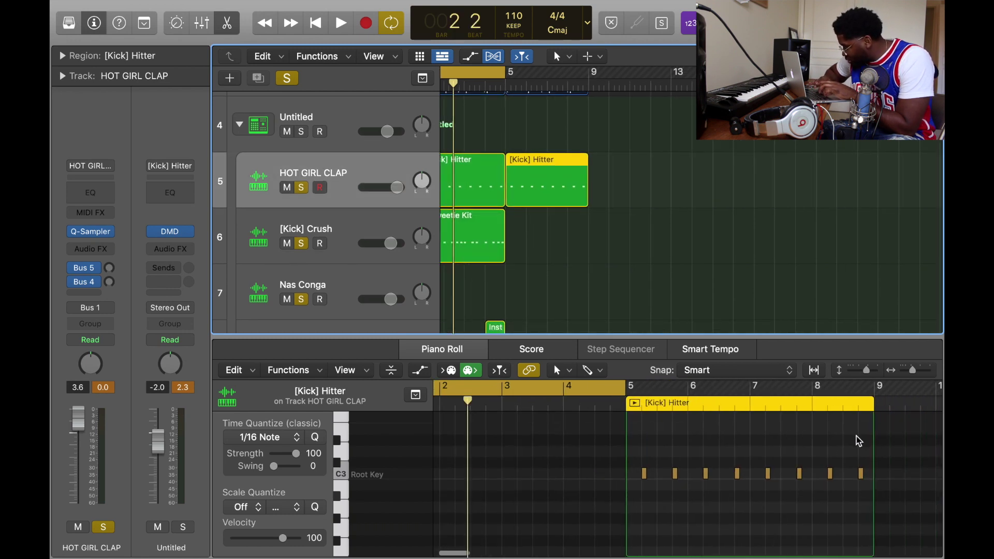
left_click_drag(873, 482, 643, 465)
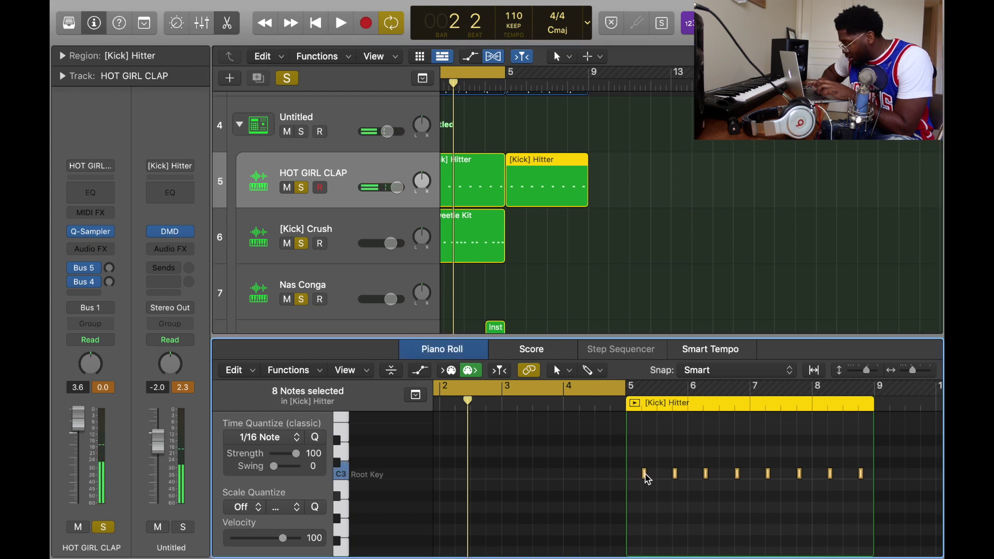
left_click_drag(677, 477, 662, 479)
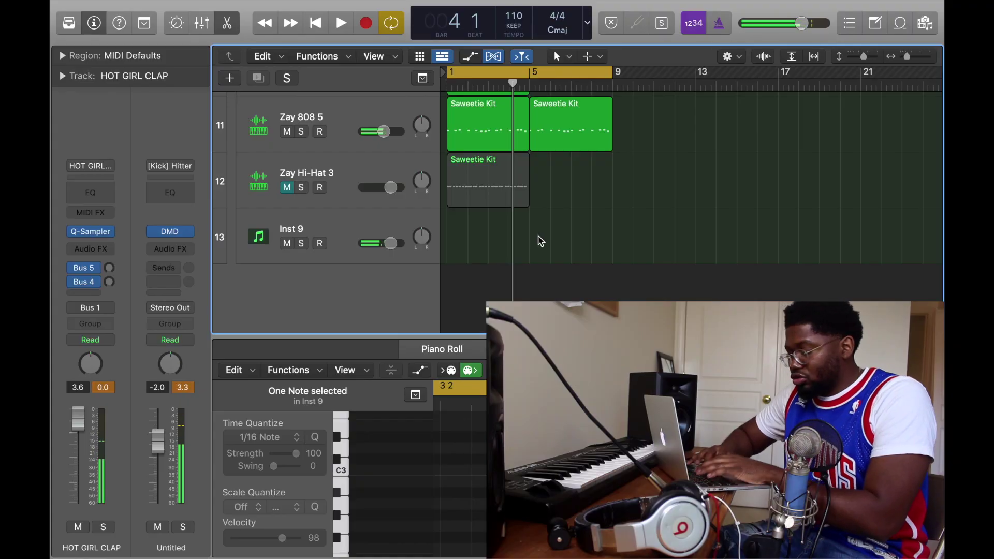
Stop playback and choose BEND ME OVER.wav from the VOX folder for Serato Sample on the Inst 9 track
key("space")
scroll(455, 178, "up", 10)
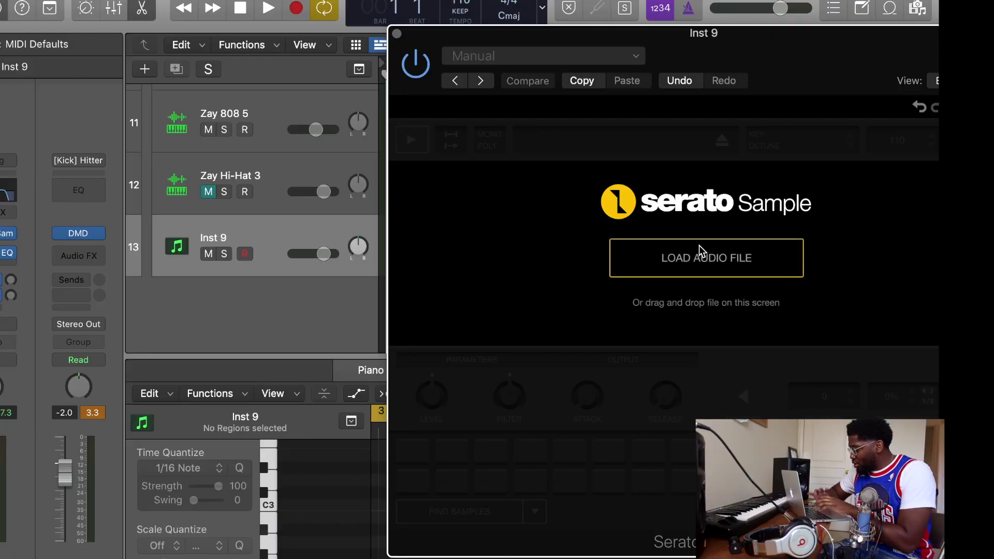
left_click(699, 247)
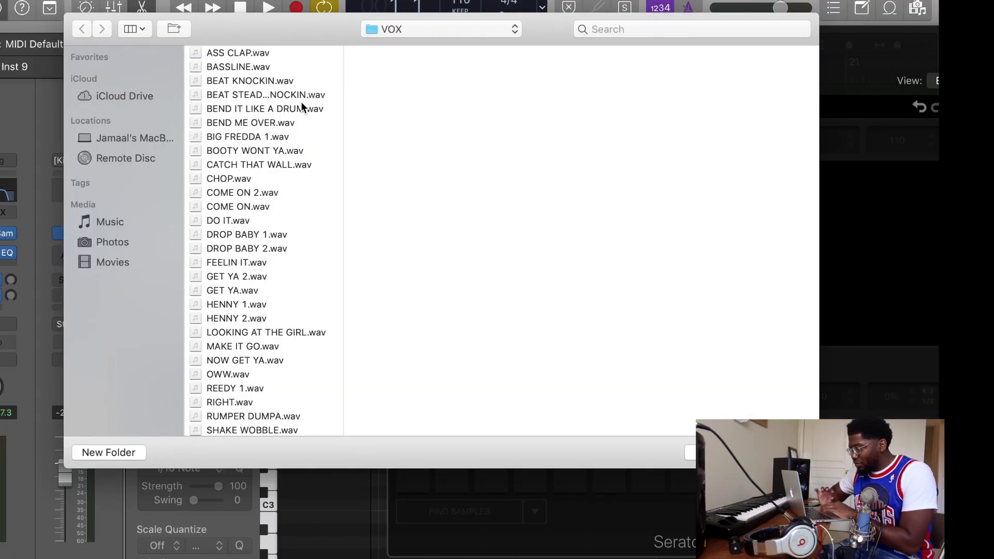
left_click(257, 123)
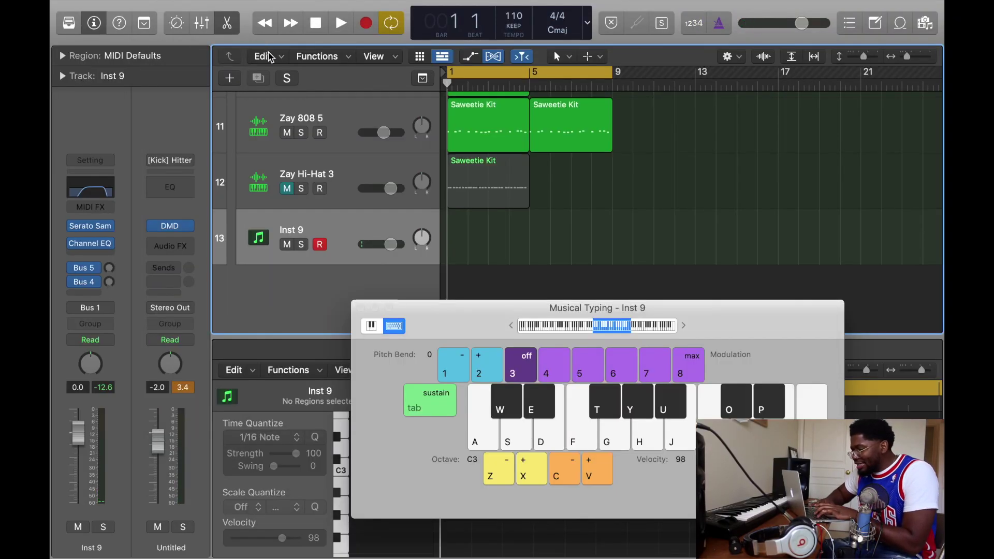
Record a vocal chop part on the Inst 9 track from bar 5 with Musical Typing at octave C3
scroll(519, 254, "up", 1)
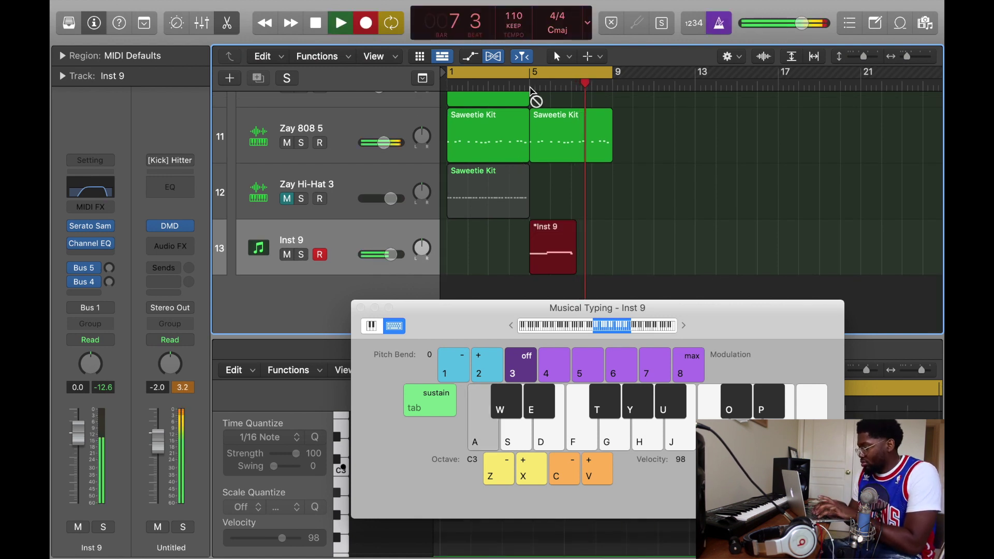
key("f")
key("d")
key("f")
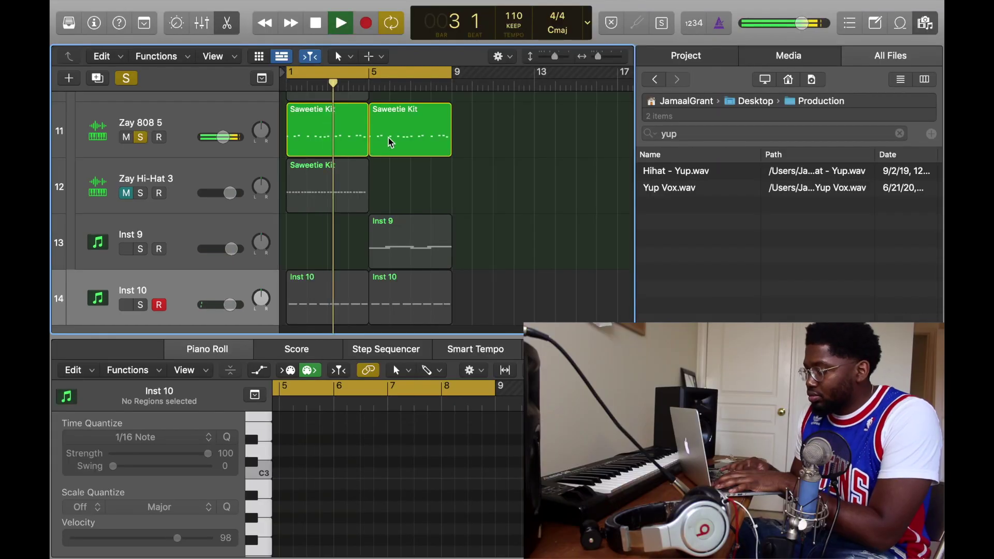
Transpose all the notes of the second Saweetie Kit region on the Zay 808 5 track up one octave
left_click(392, 140)
key("e")
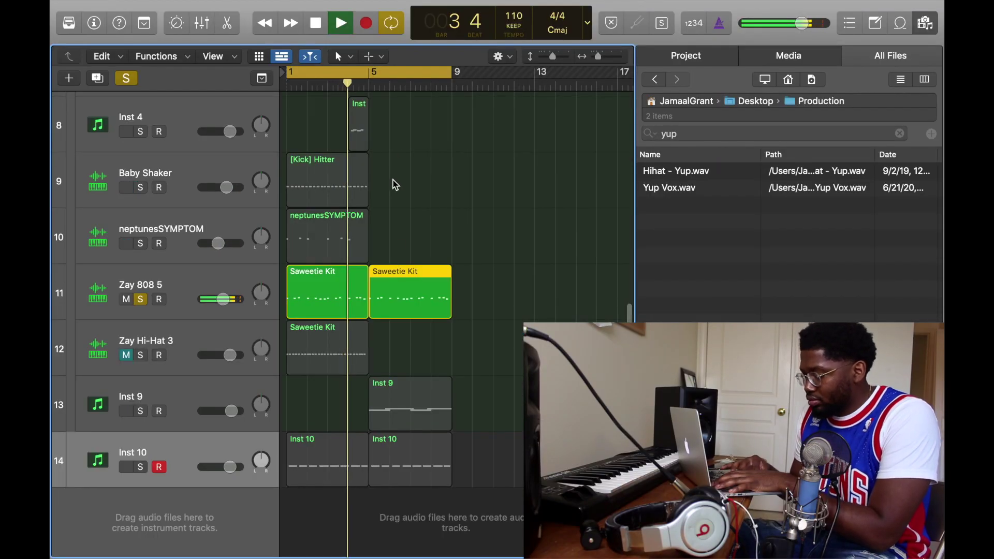
key("space")
key("e")
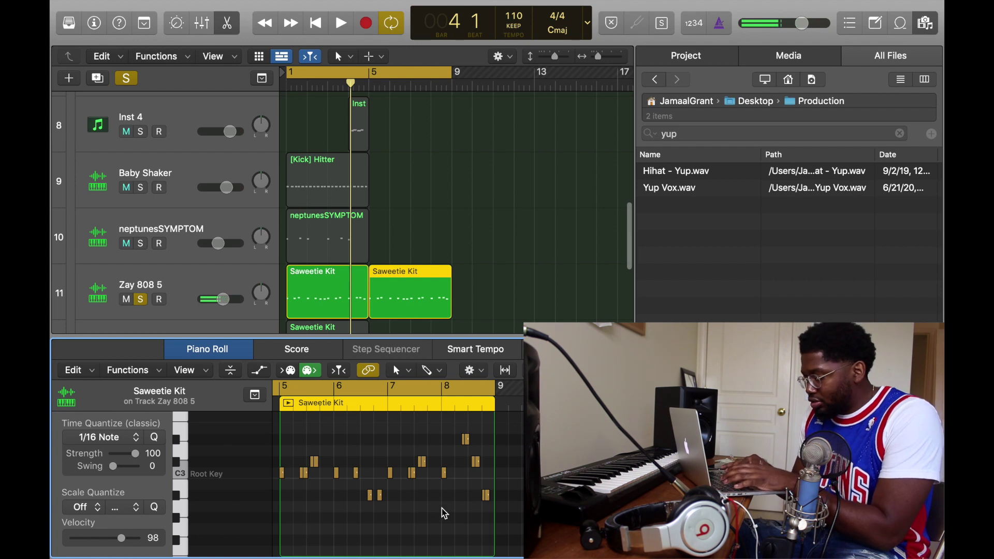
left_click_drag(488, 517, 280, 426)
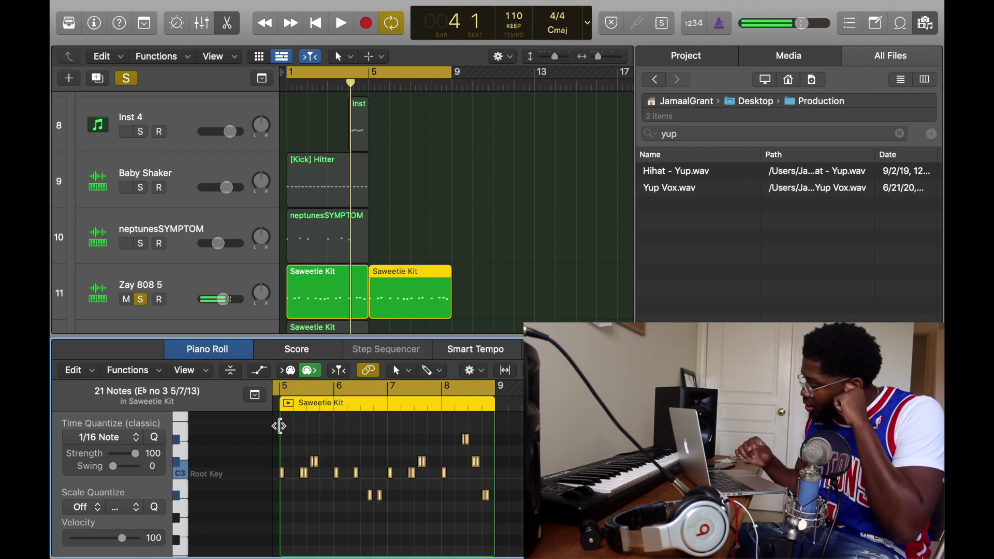
left_click(409, 229)
left_click(411, 285)
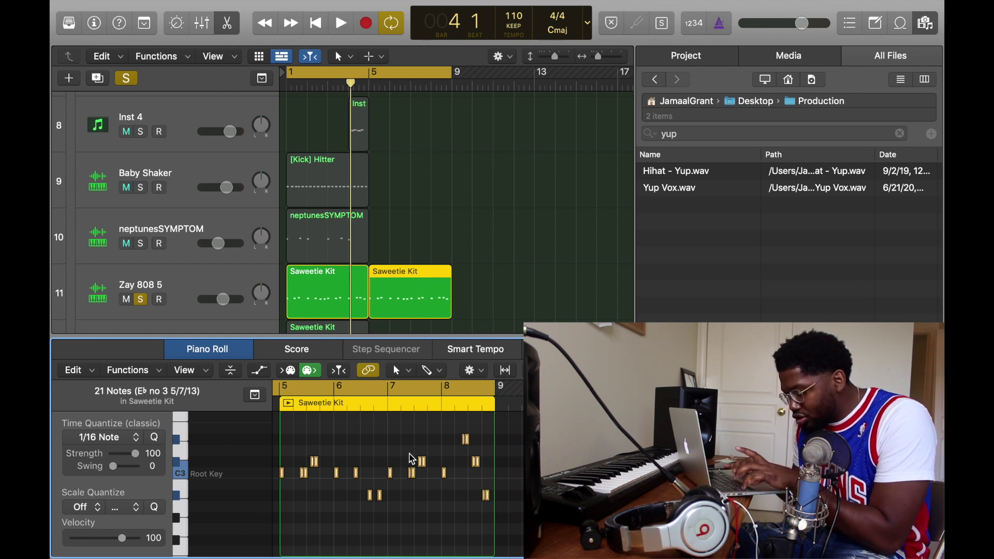
key("alt+shift+Up")
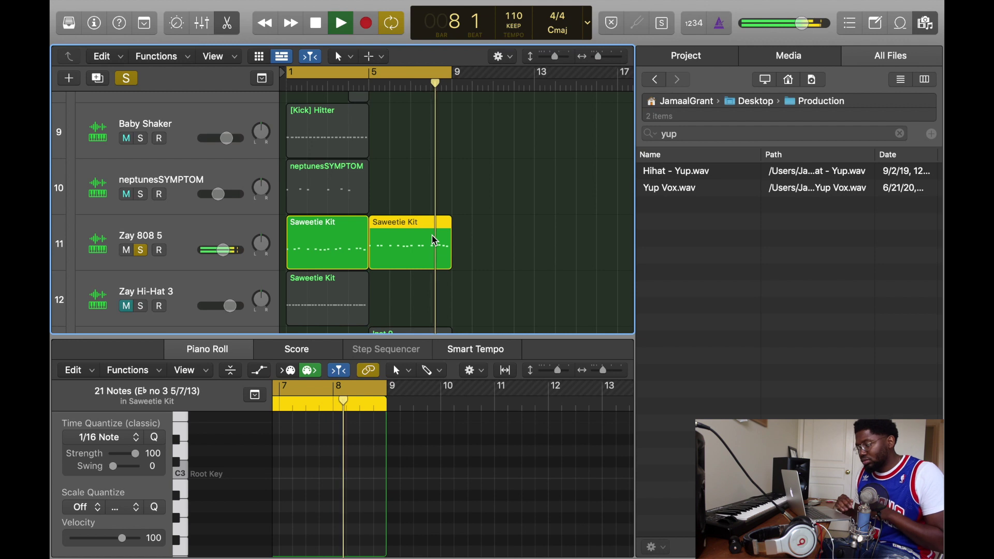
Set the cycle range to bars 5 to 9, lower the last 808 note pair in bar 6 to G#3, and play the result
key("space")
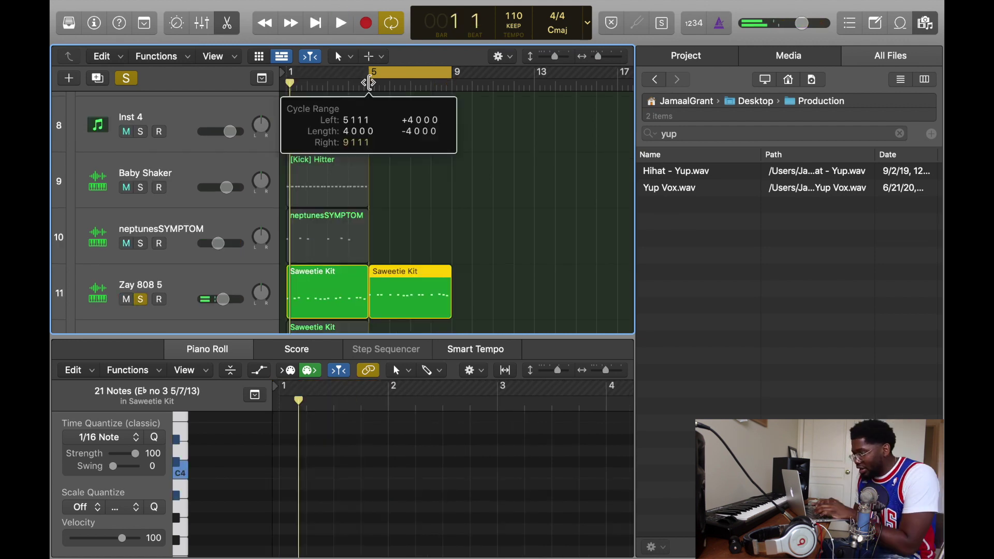
left_click(368, 83)
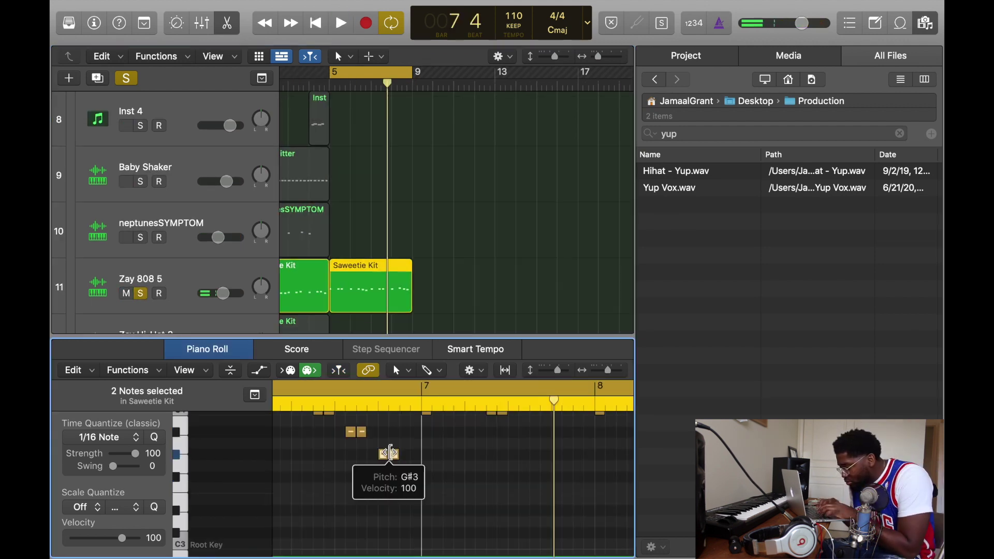
key("space")
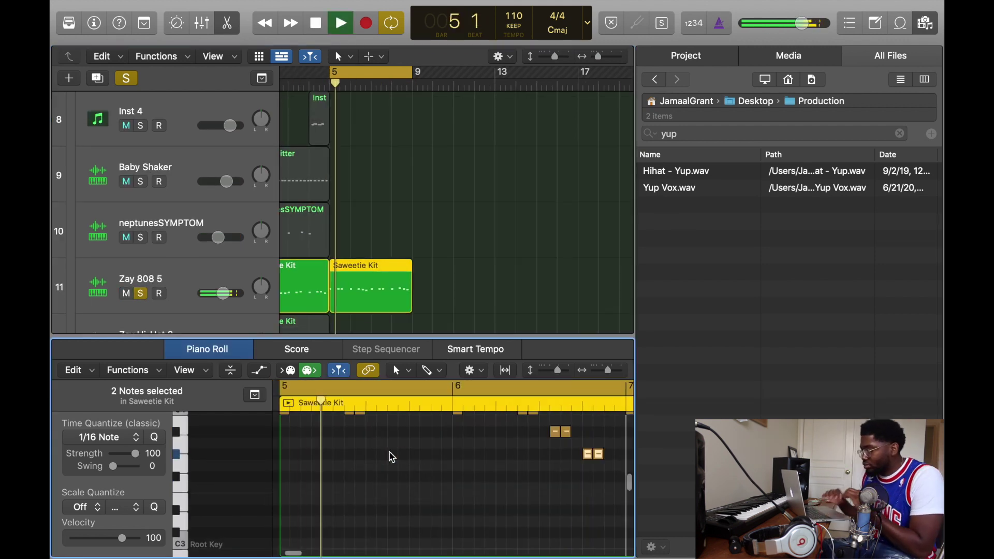
scroll(389, 453, "up", 3)
scroll(390, 452, "right", 1)
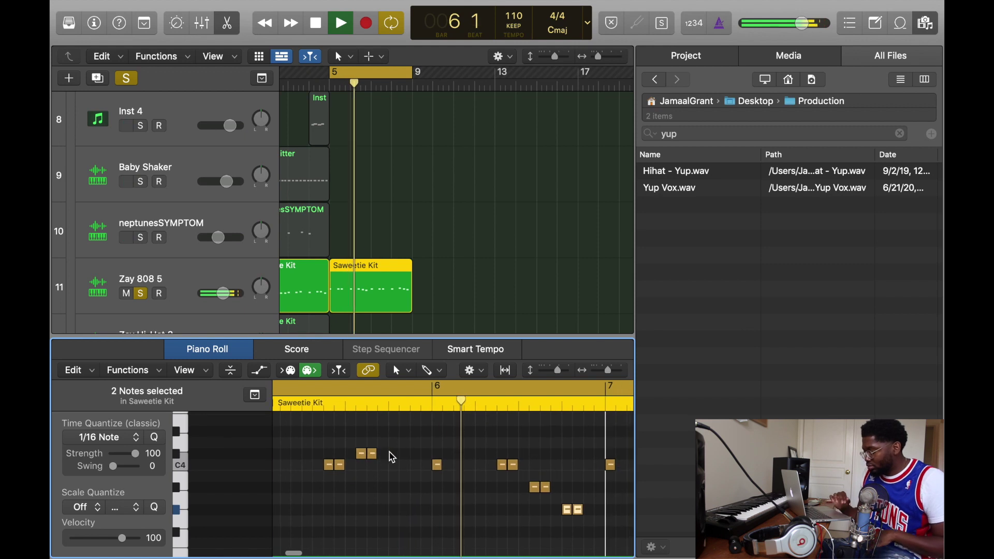
key("space")
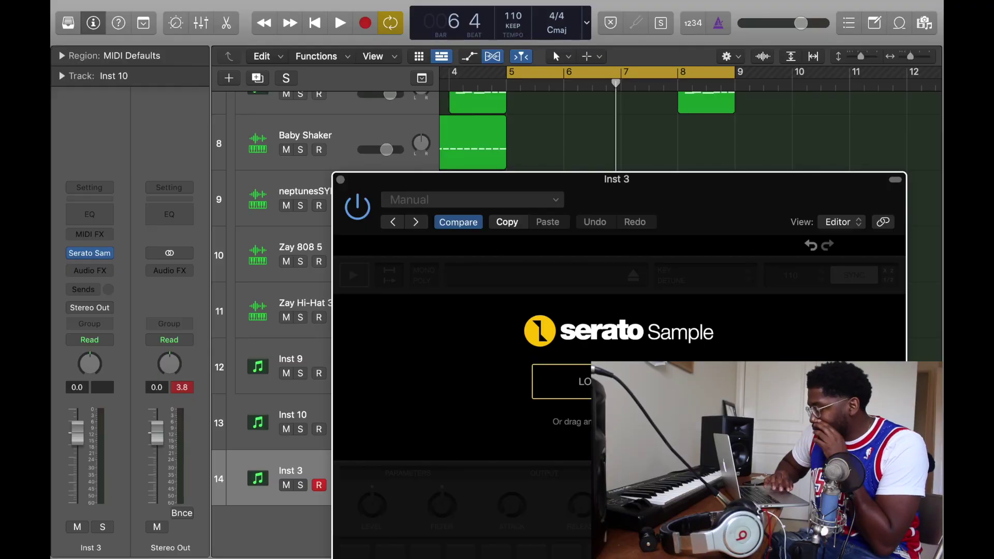
Load a sample into Serato Sample on the Inst 3 track and record a part from bar 5 with Musical Typing at octave C3
left_click(570, 377)
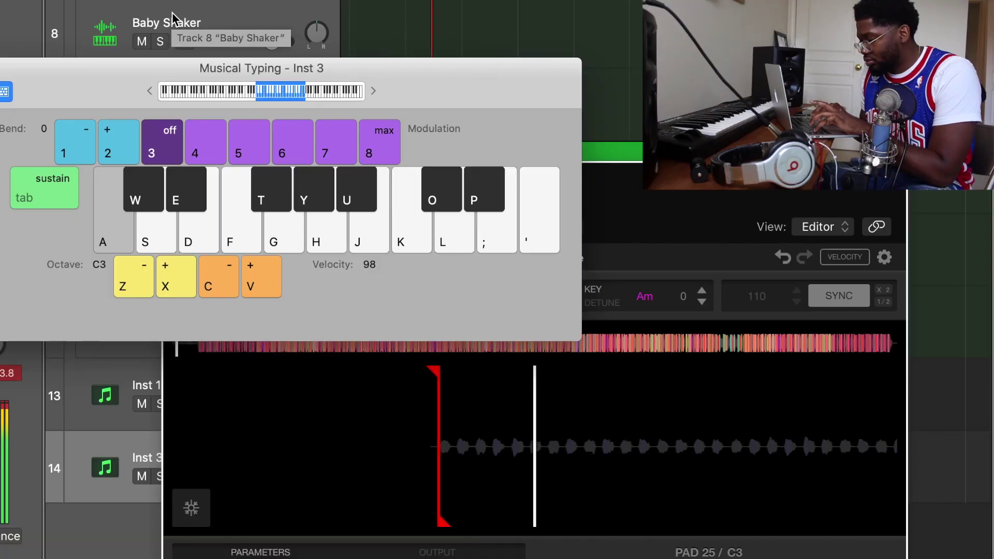
key("a")
key("a")
key("a")
key("a")
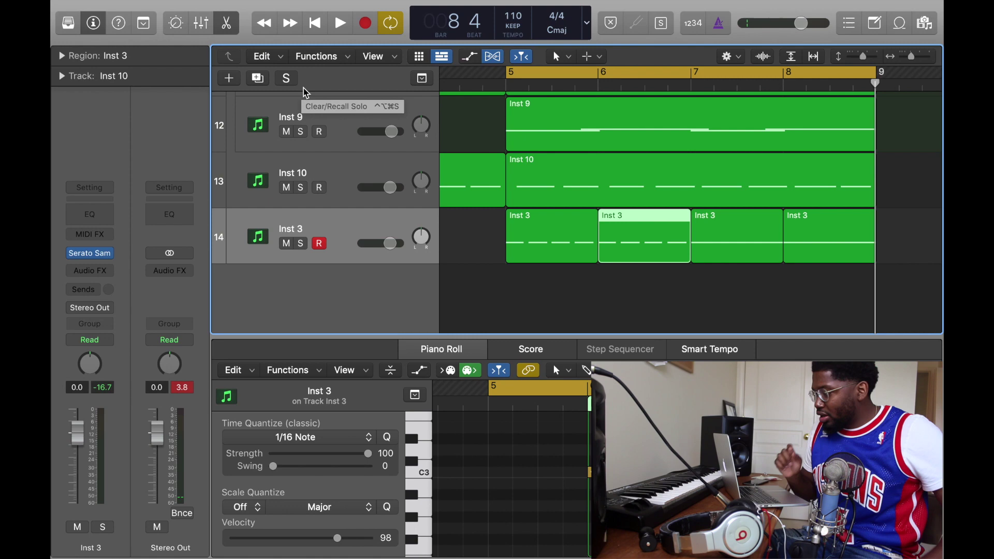
Open the 04 Snares folder inside Hit Boy Drums in the Hit Boy Official Drum Kit
left_click(280, 83)
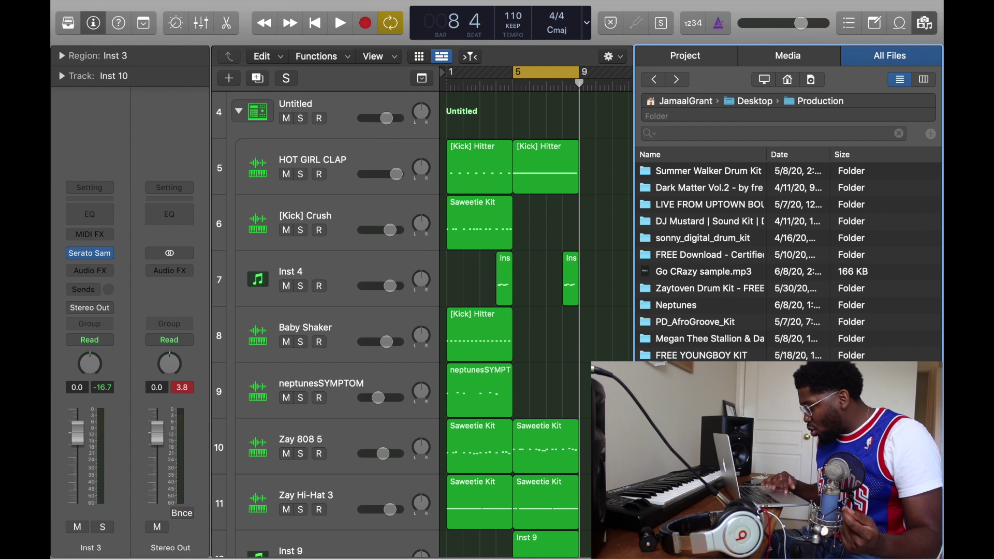
double_click(702, 423)
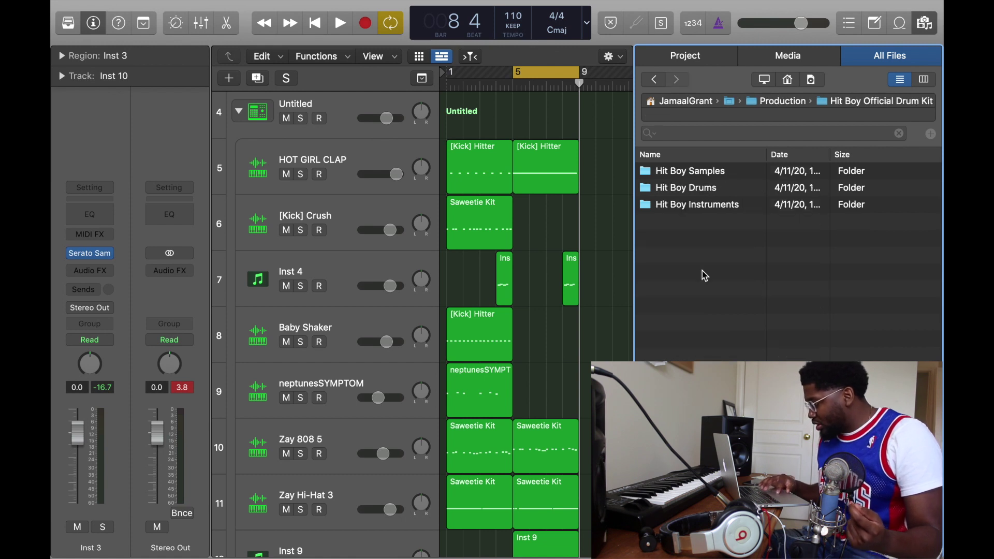
double_click(697, 188)
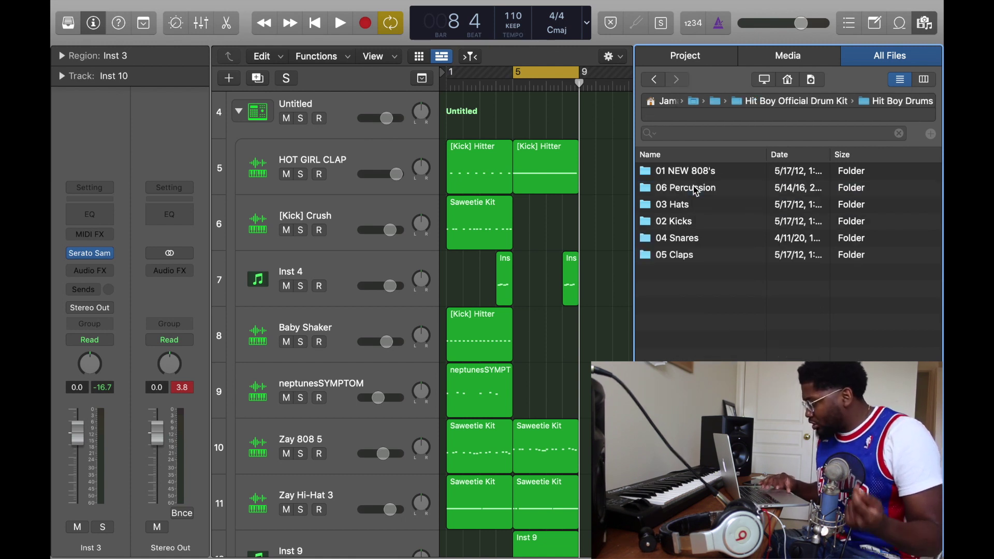
double_click(692, 239)
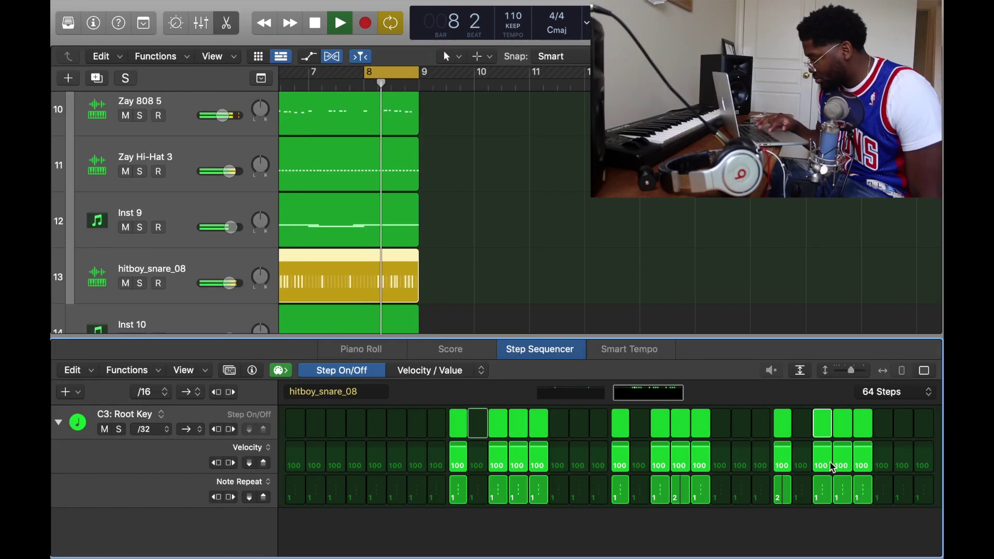
Turn off the middle step of the last snare group and convert the hitboy_snare_08 pattern to a MIDI region
left_click(843, 425)
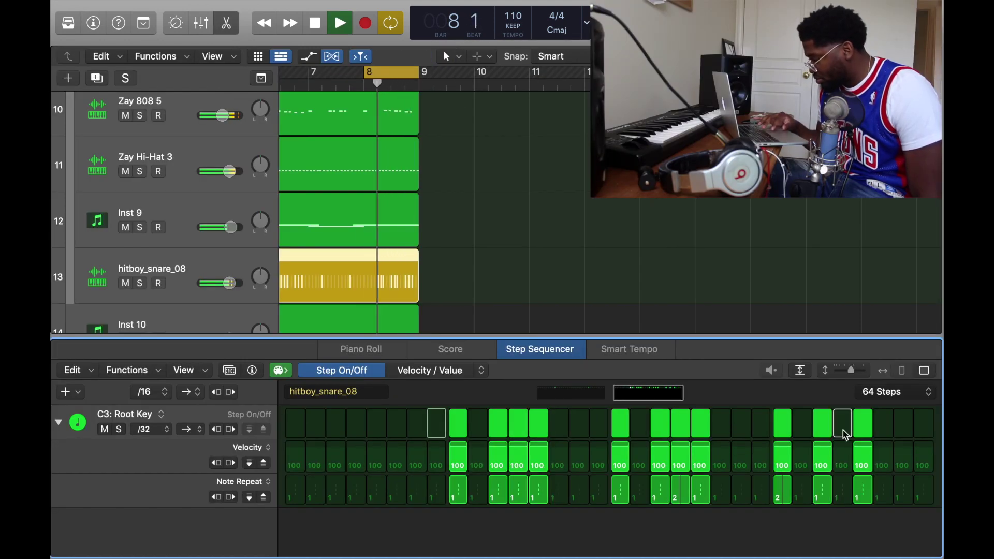
key("space")
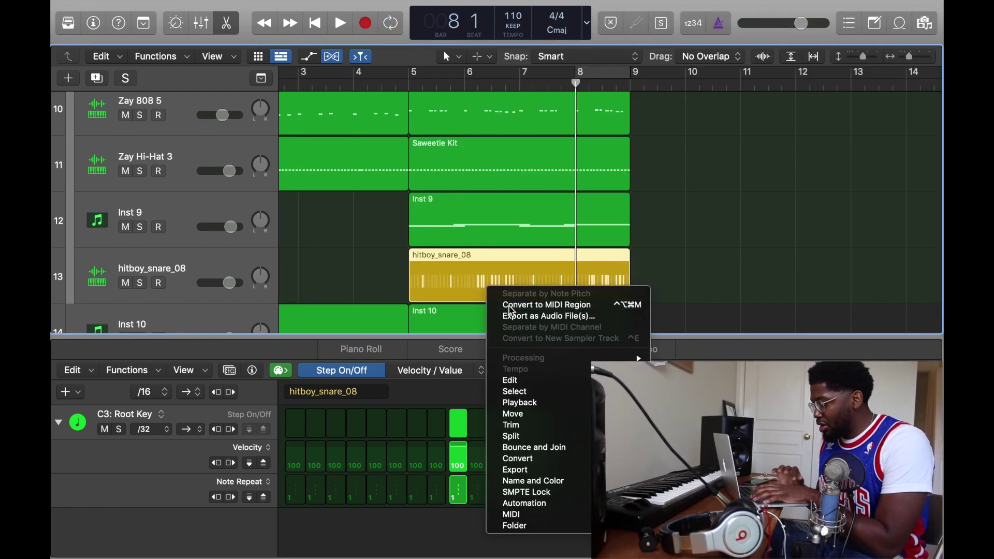
left_click(510, 305)
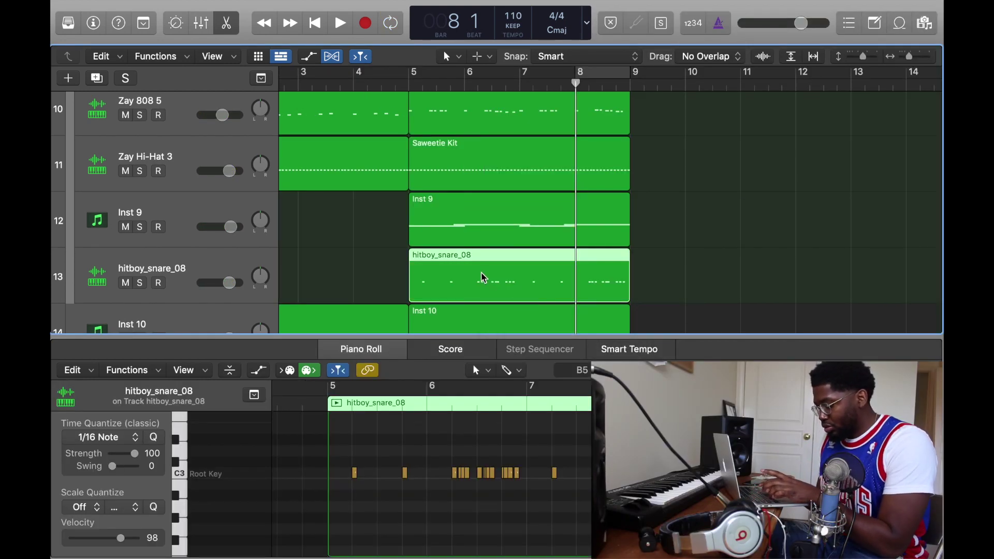
Separate the hitboy_snare_08 region by note pitch and copy its one-bar section at bar 5 to bar 6
right_click(483, 279)
left_click(494, 290)
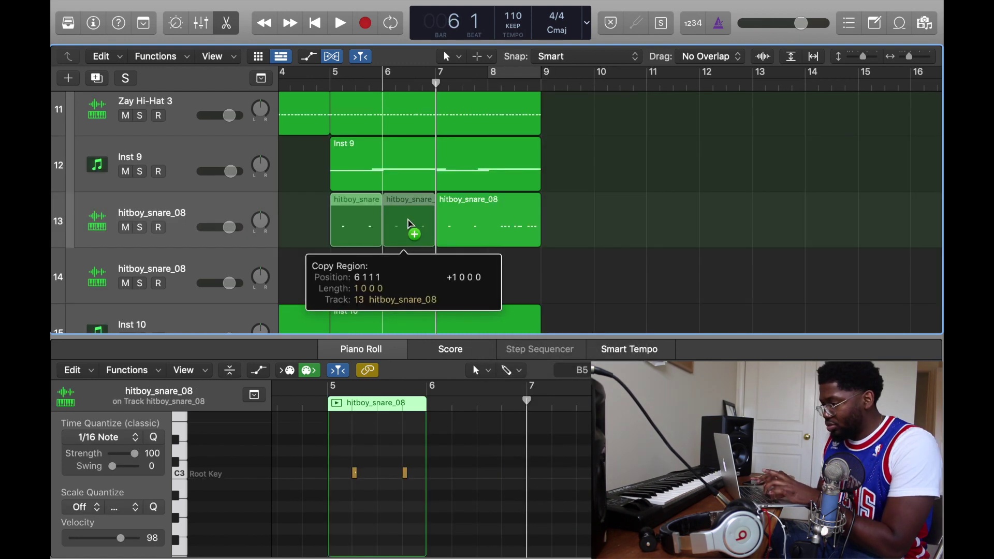
left_click_drag(411, 224, 409, 225)
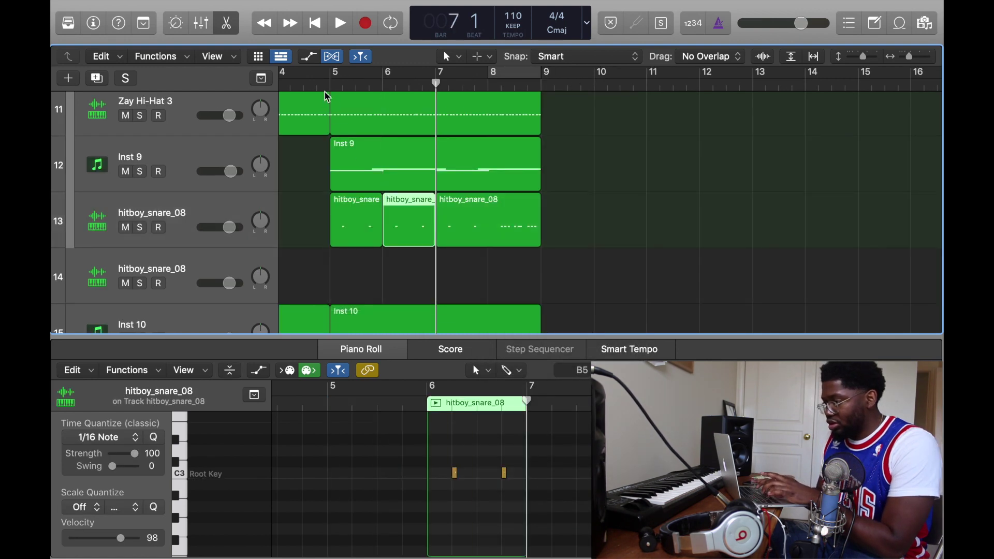
key("space")
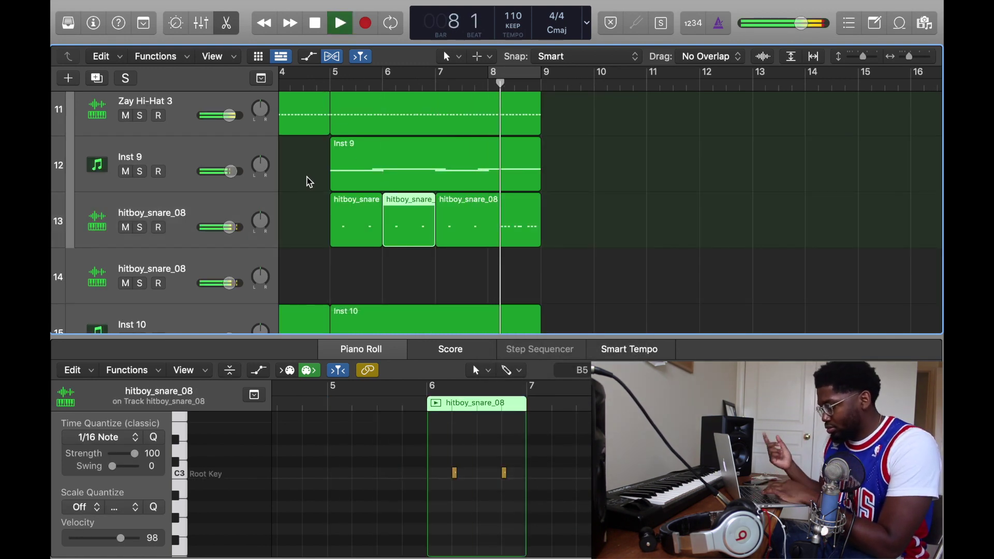
Raise the first snare roll in bar 8 above C3 and lower the last roll below C3
left_click_drag(641, 449, 657, 432)
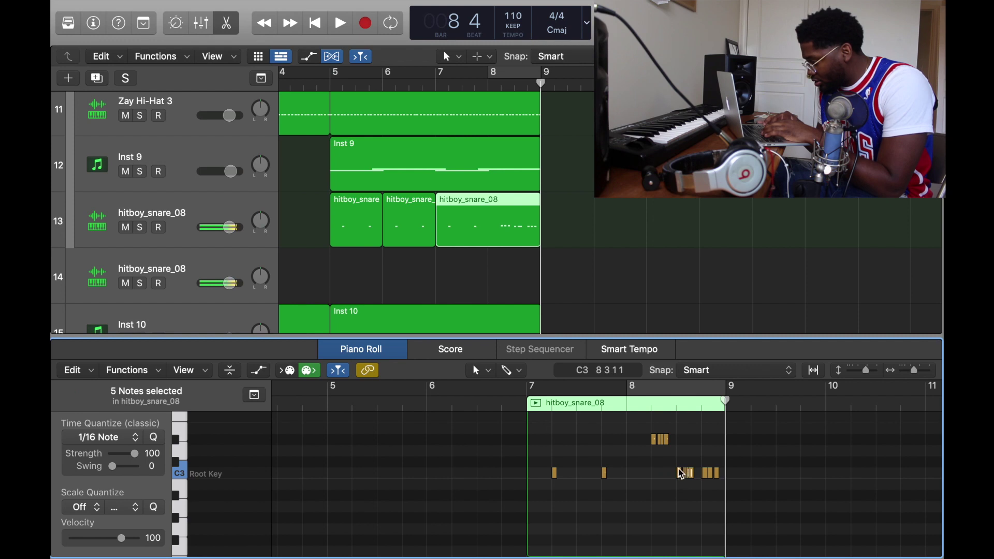
left_click(636, 441)
left_click_drag(704, 476, 704, 494)
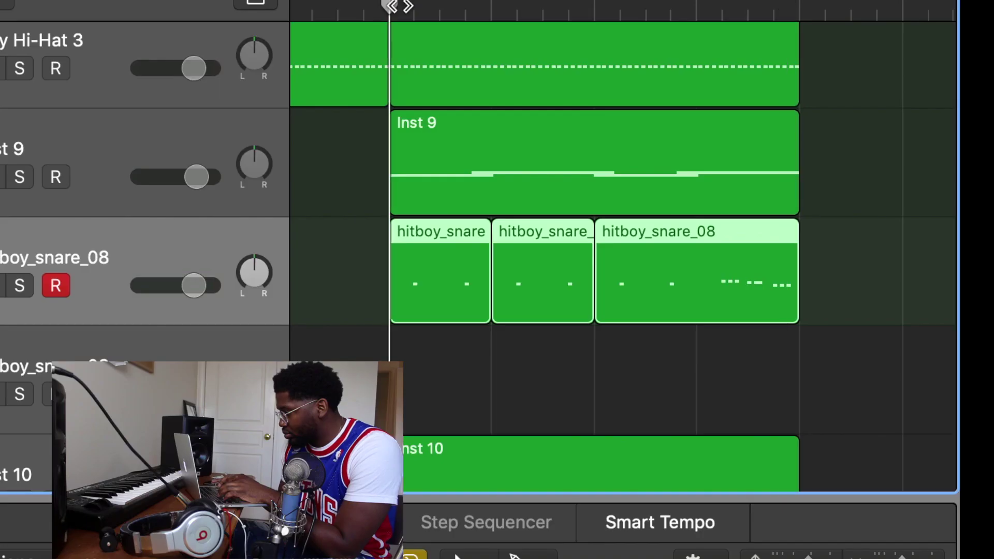
Play the snare part from bar 5 and move the playhead to the soloed Yup region near bar 5
key("space")
scroll(359, 187, "right", 5)
scroll(359, 187, "left", 2)
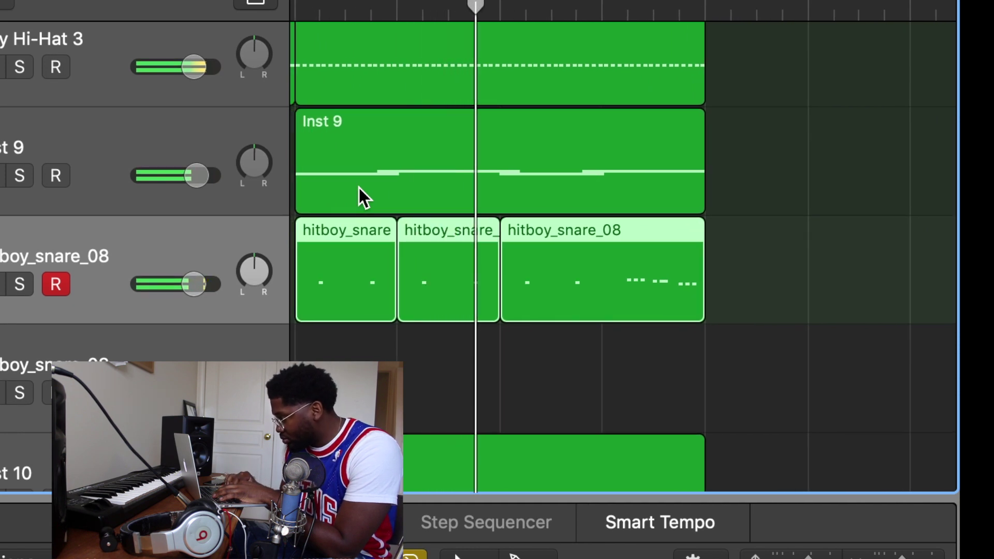
scroll(359, 187, "right", 4)
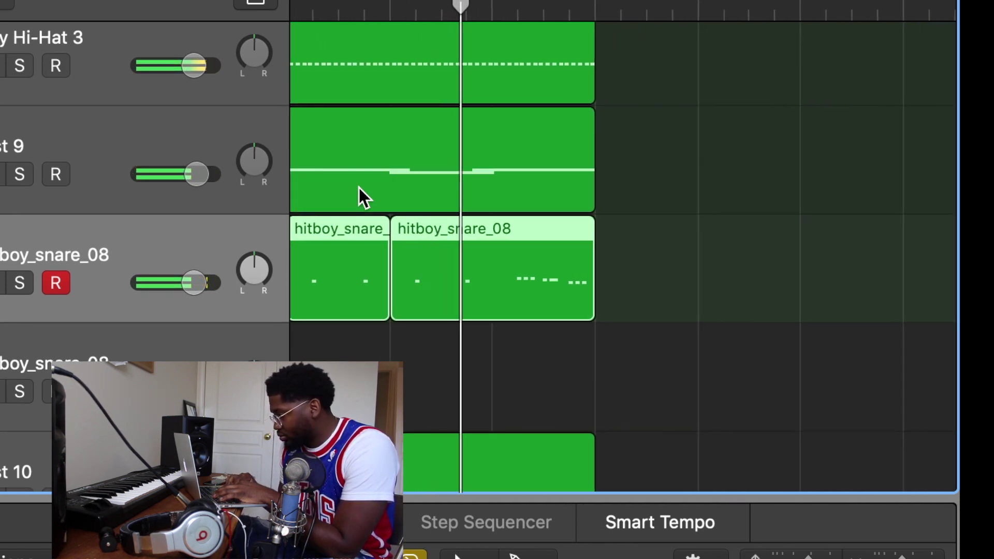
scroll(359, 187, "right", 1)
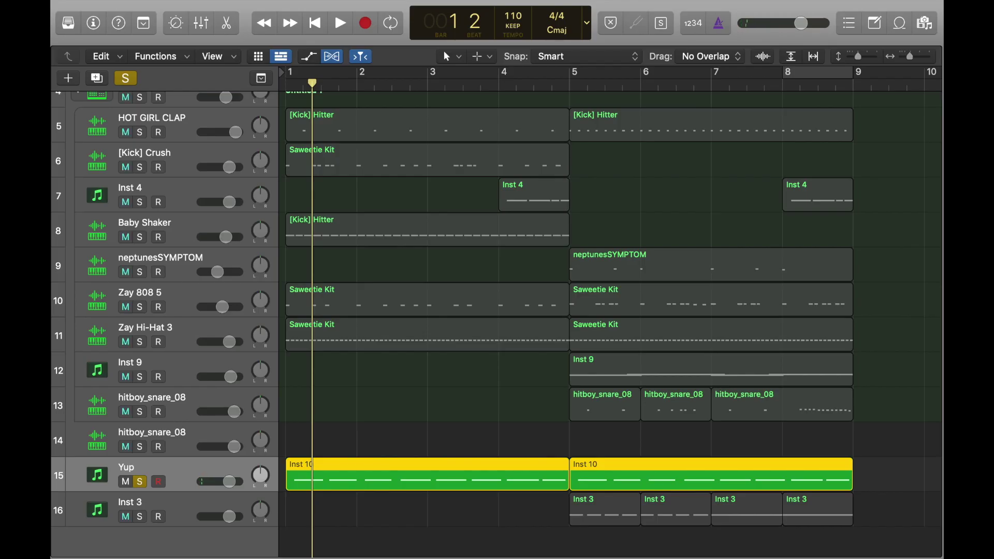
left_click(564, 86)
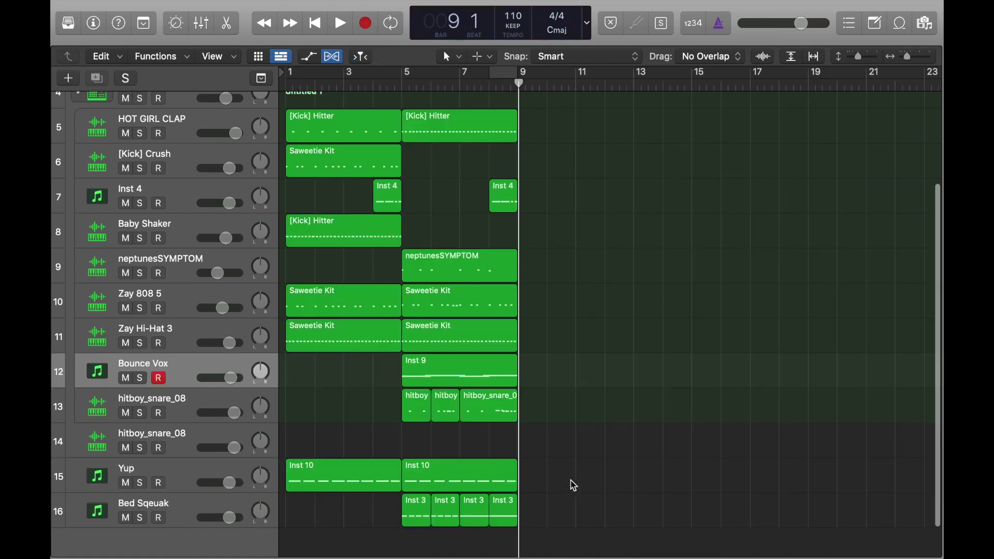
Duplicate all the regions of bars 1 to 8 from bar 9 onward by pasting them four times, extending the beat to bar 41
left_click_drag(539, 523, 280, 169)
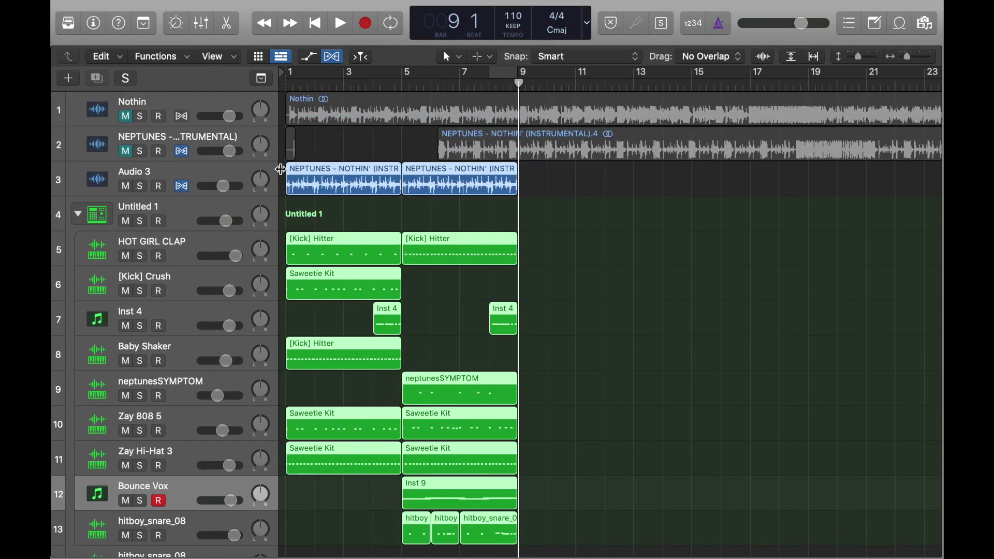
left_click_drag(480, 87, 518, 87)
key("super+v")
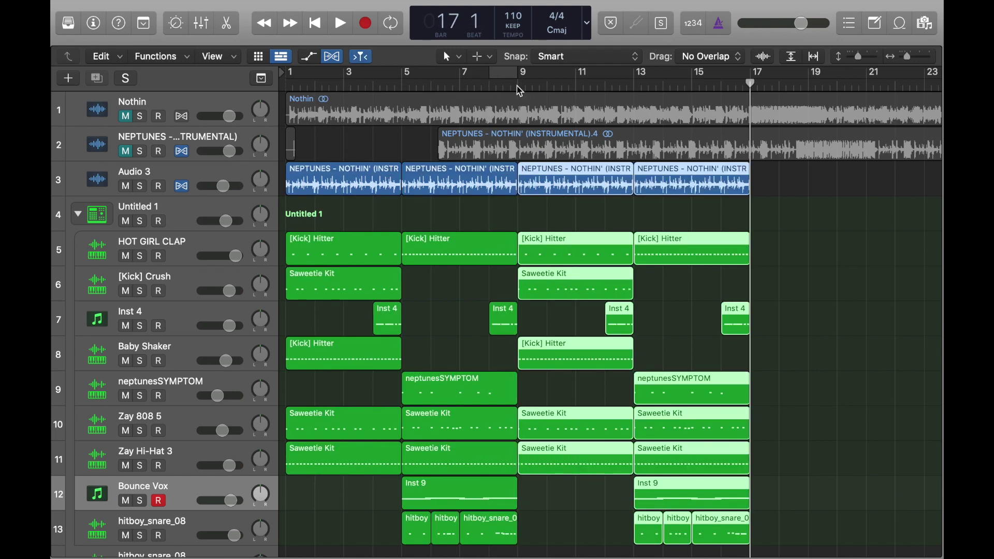
key("super+v")
key("super+v")
key("super+v")
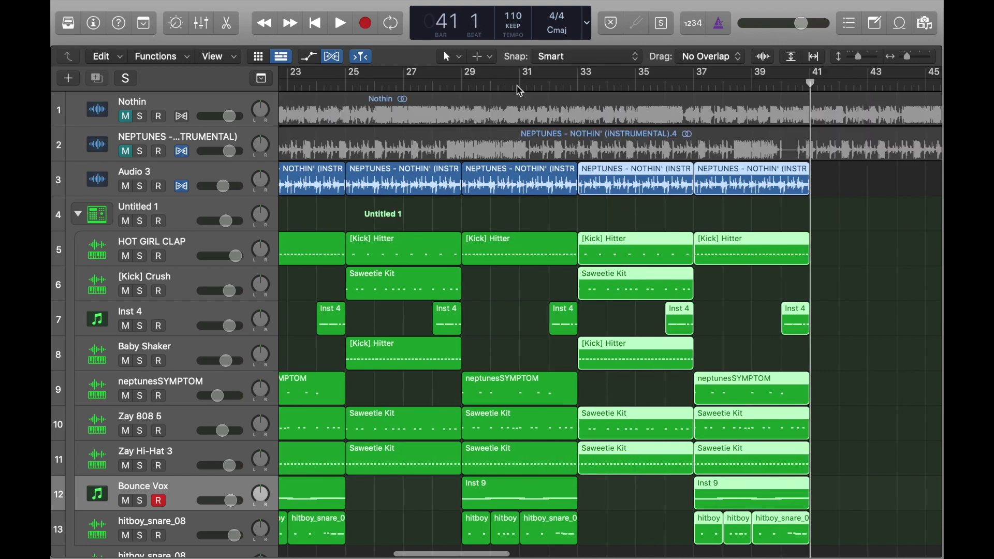
Delete the Saweetie Kit region in bars 5 to 8 on the Zay 808 5 track
key("Return")
scroll(655, 214, "down", 3)
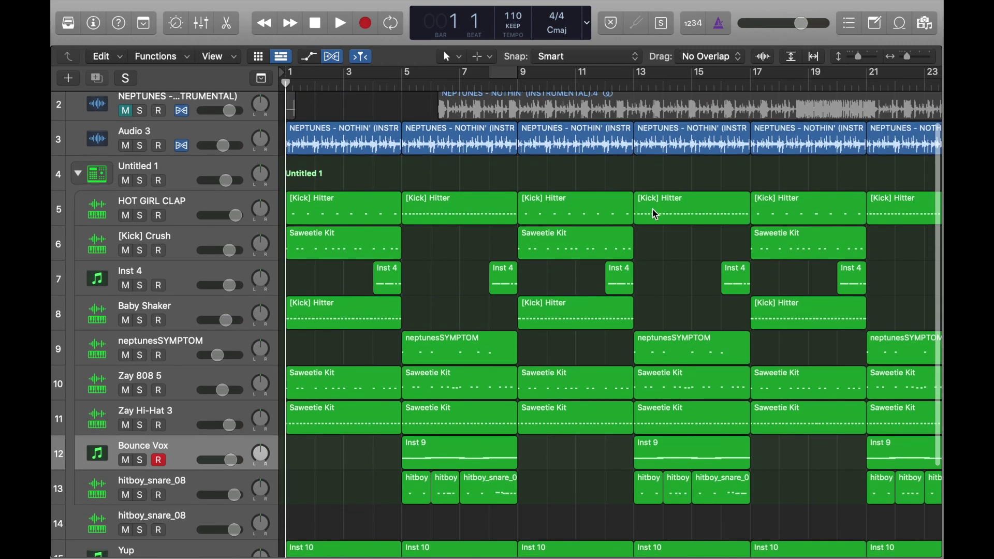
scroll(656, 215, "down", 1)
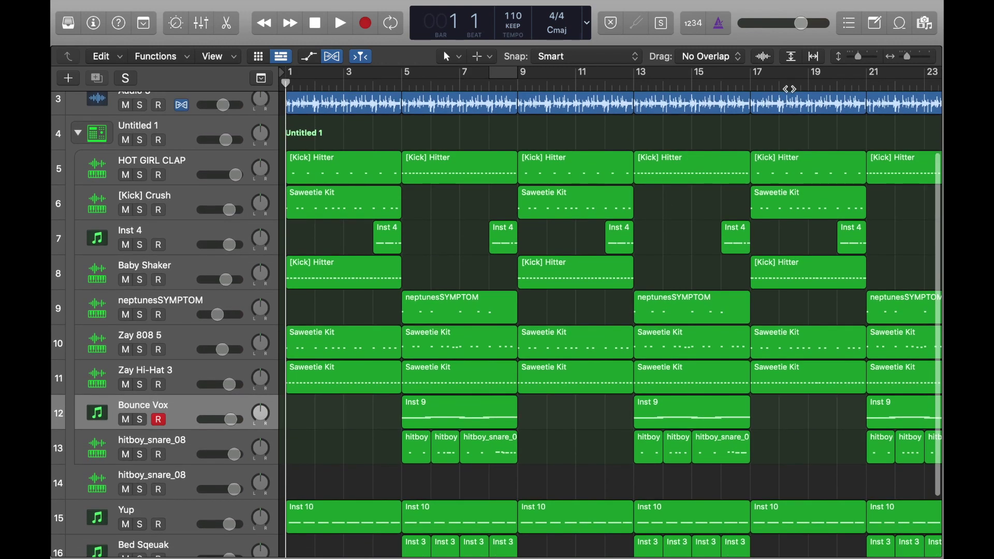
left_click_drag(859, 56, 856, 56)
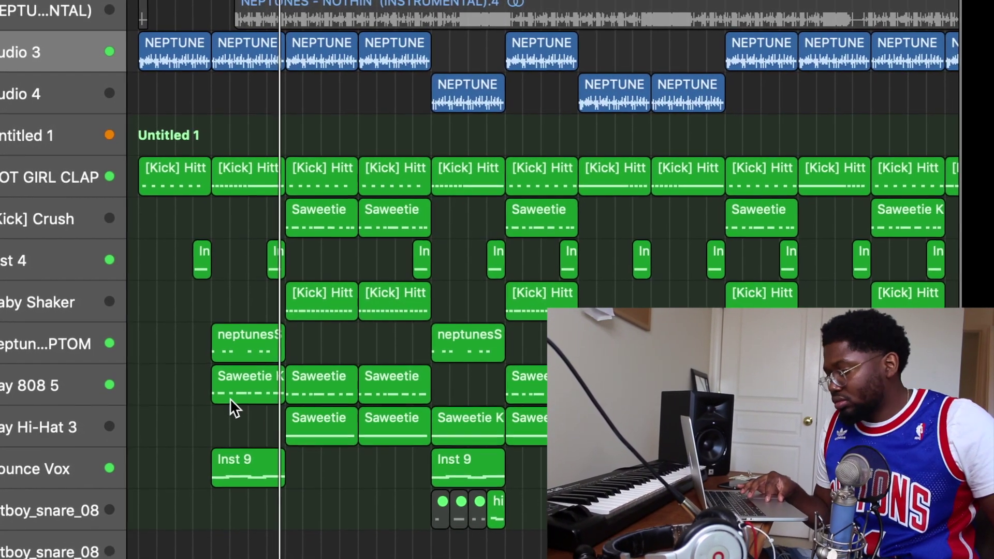
left_click(225, 384)
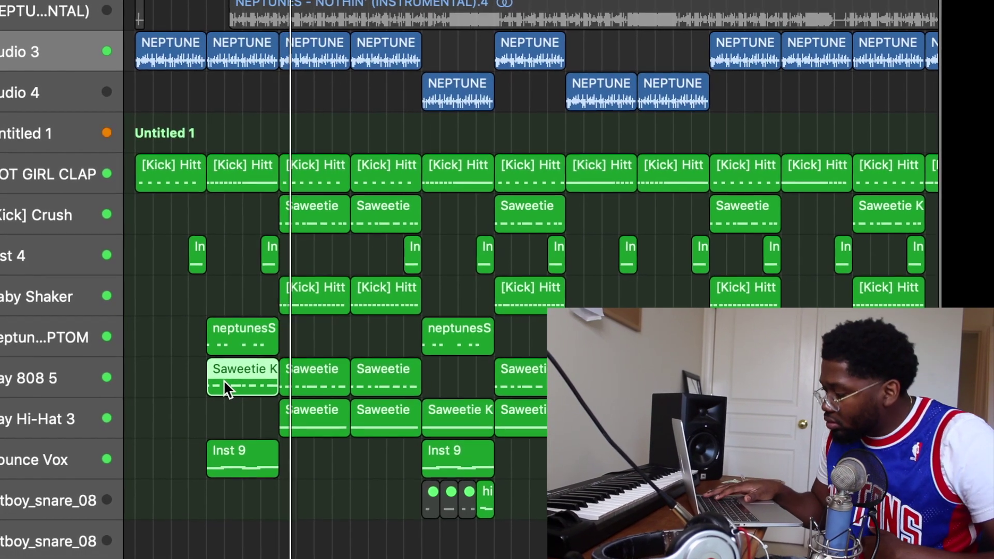
key("Delete")
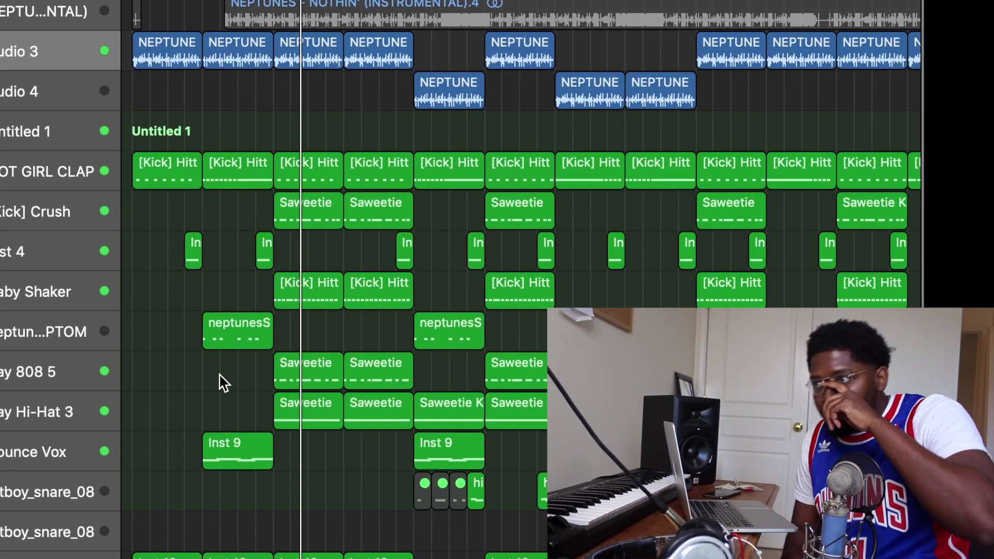